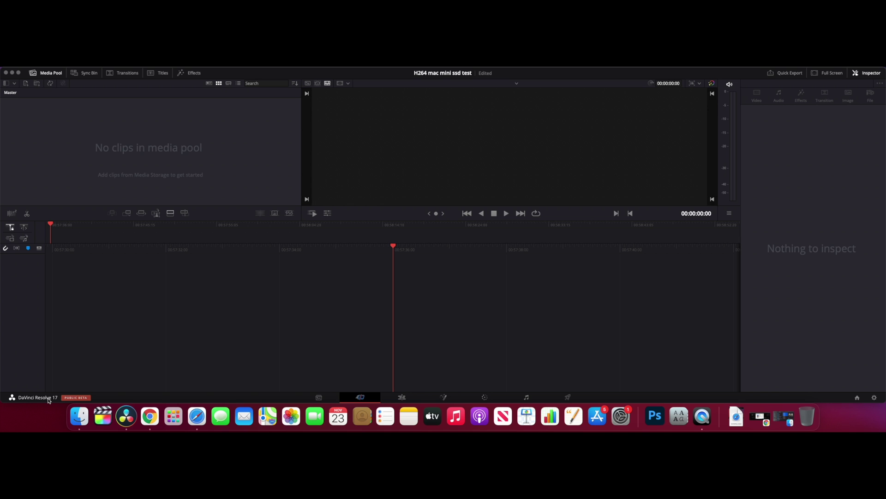
# Drag the seven MOV clips from the s5 Davinci folder in Finder into the media pool
pyautogui.click(79, 416)
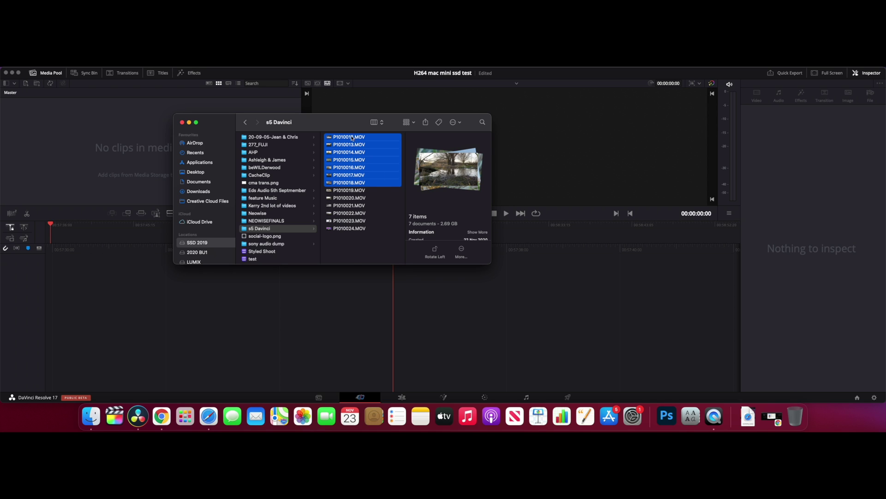
pyautogui.moveTo(331, 138); pyautogui.dragTo(81, 145)
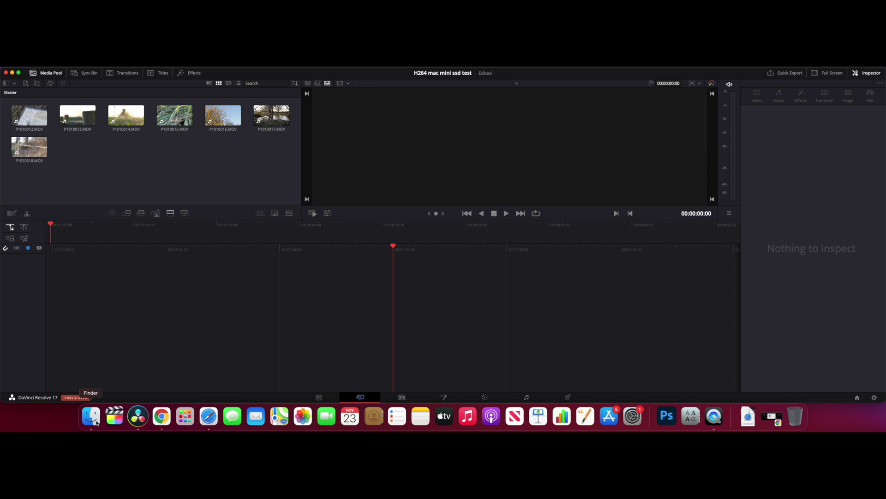
# On the Edit page, check P1010012's file info (H.264, 3840 x 2160, 25 fps), then select all seven clips
pyautogui.click(403, 397)
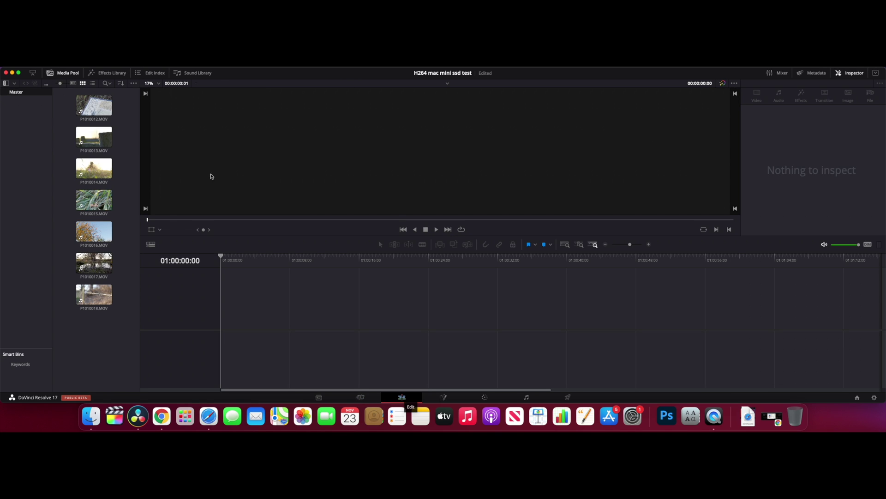
pyautogui.click(94, 107)
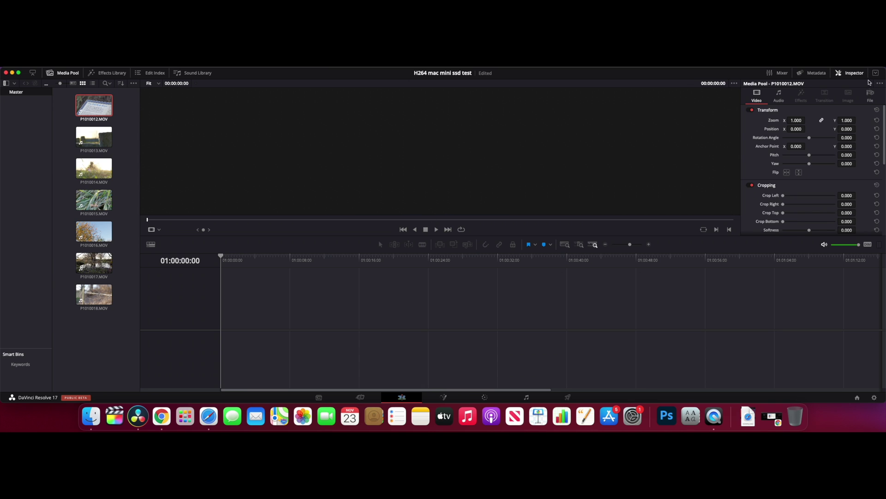
pyautogui.click(870, 96)
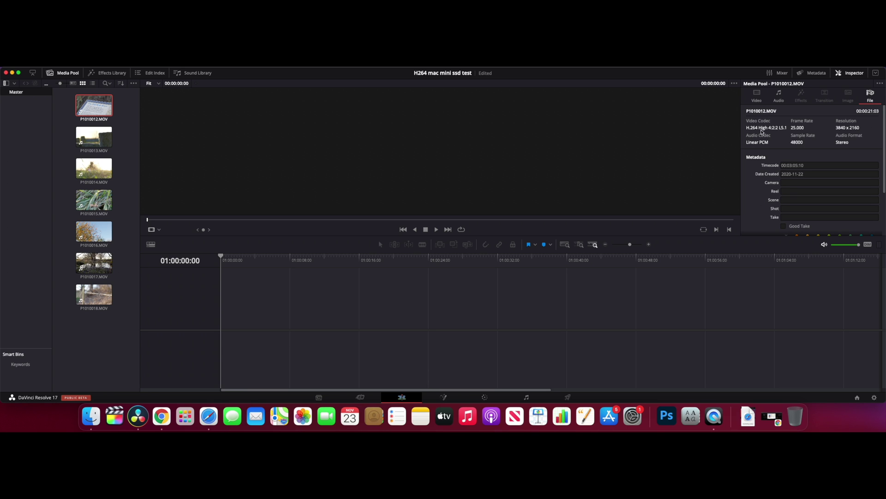
pyautogui.keyDown('shift'); pyautogui.click(90, 297); pyautogui.keyUp('shift')
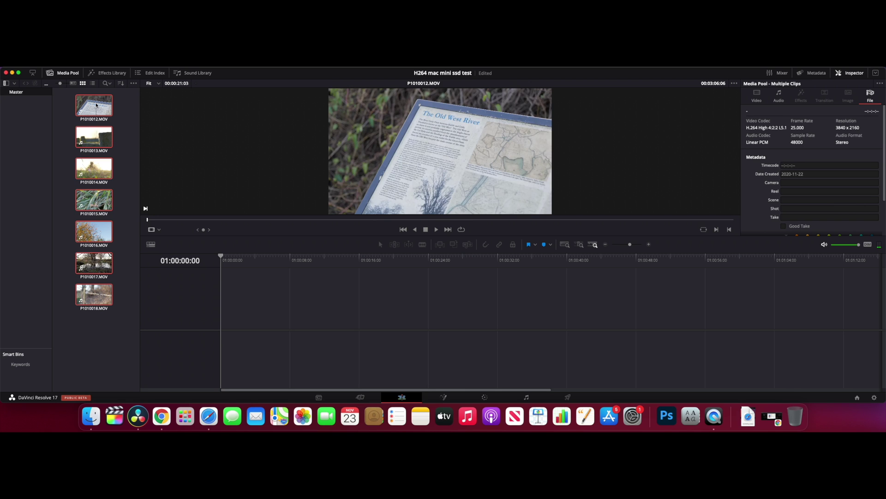
# Drop all seven clips onto a new Timeline 1 and play it from the start and from about 01:00:45
pyautogui.moveTo(96, 105); pyautogui.dragTo(225, 316)
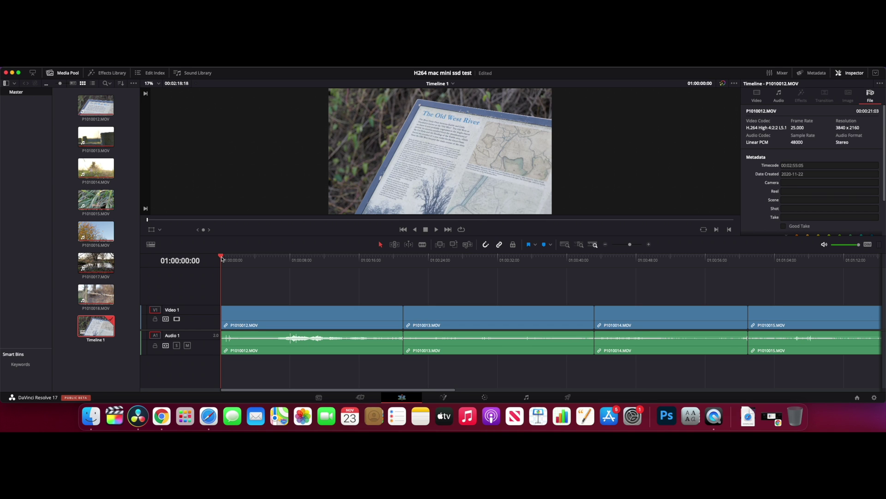
pyautogui.press('space')
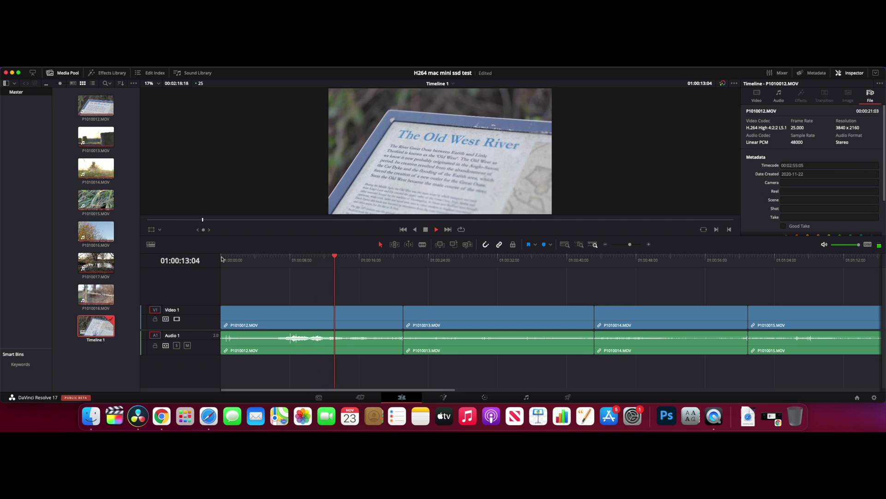
pyautogui.click(611, 258)
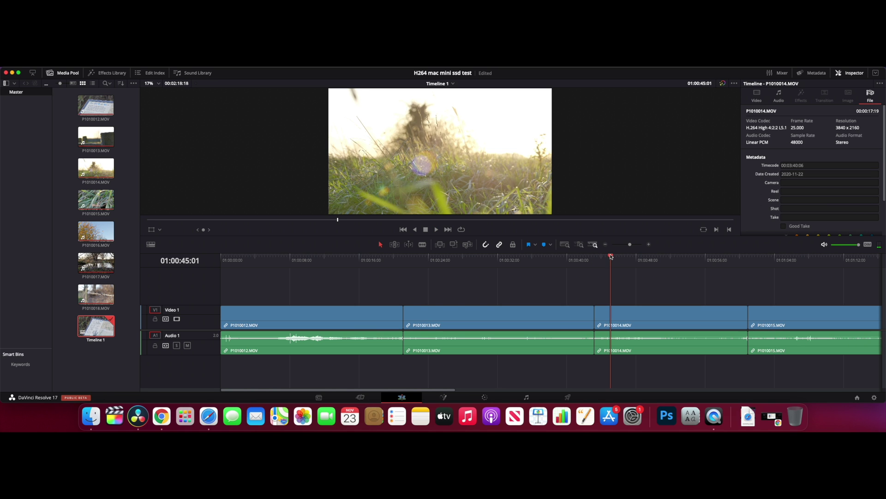
pyautogui.press('space')
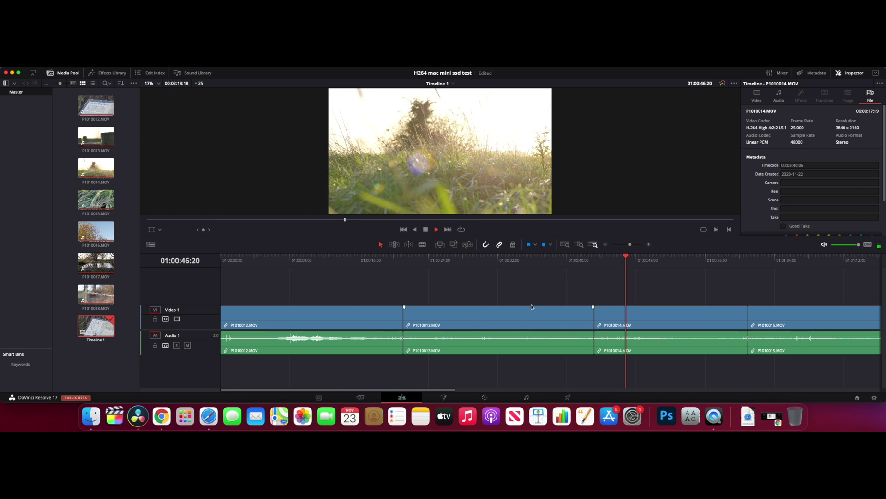
# Play through clips P1010016 and P1010017, then stop playback on Timeline 1
pyautogui.hscroll(10, 532, 307)
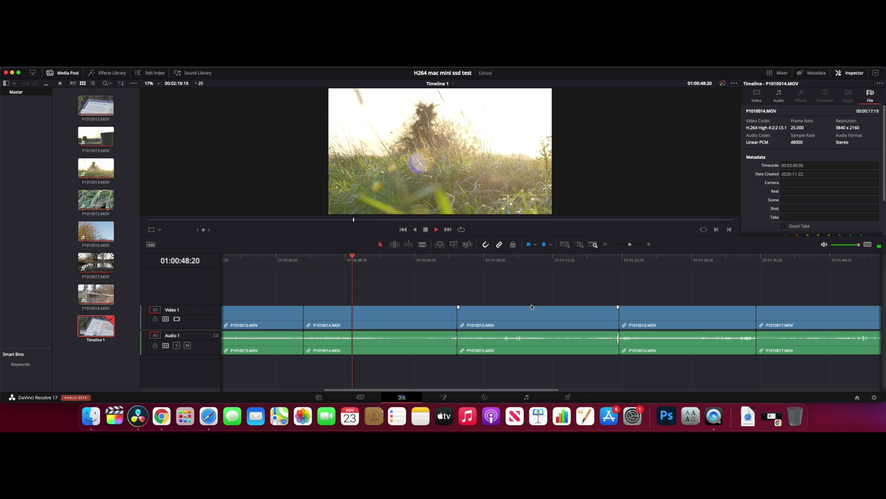
pyautogui.hscroll(-8, 483, 270)
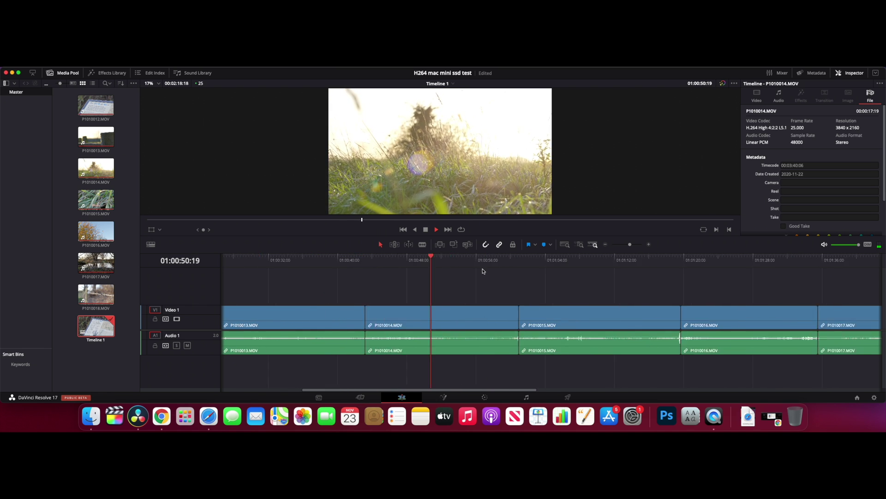
pyautogui.hscroll(13, 476, 270)
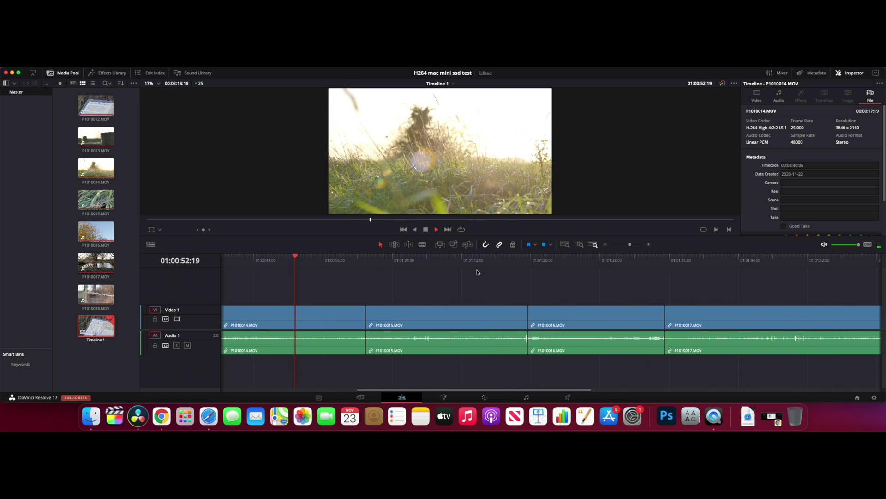
pyautogui.click(515, 258)
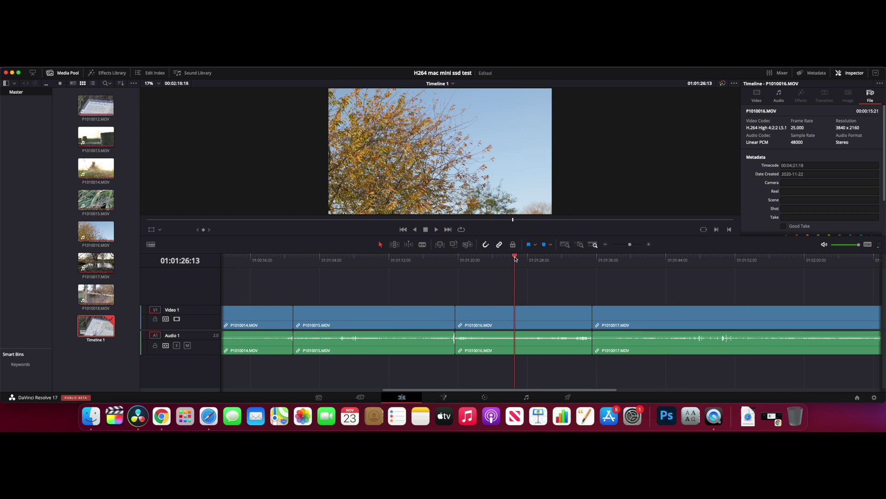
pyautogui.press('space')
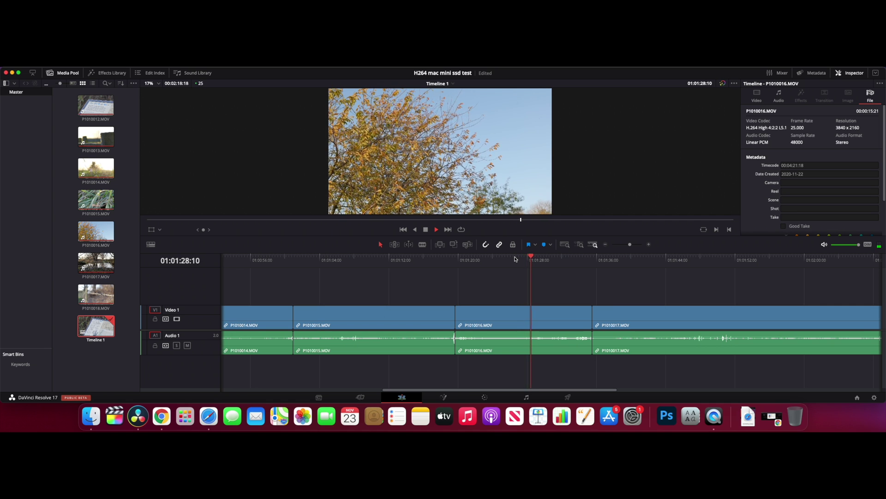
pyautogui.click(668, 259)
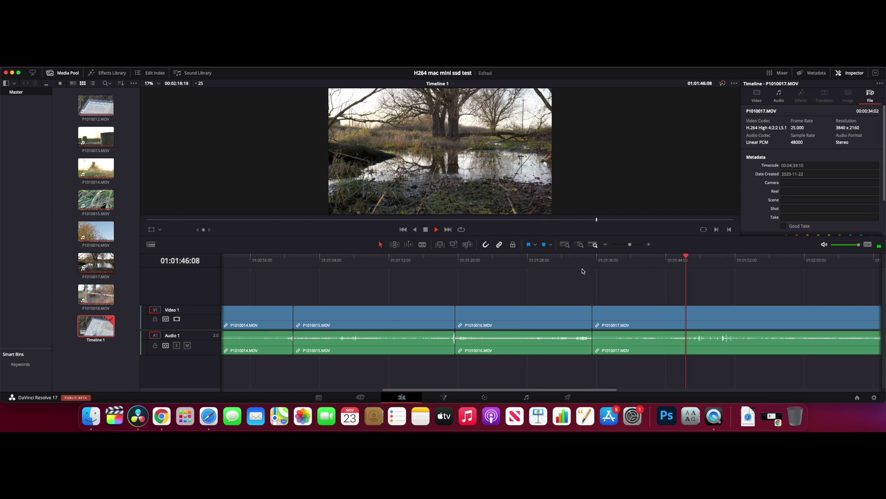
pyautogui.hscroll(-3, 568, 274)
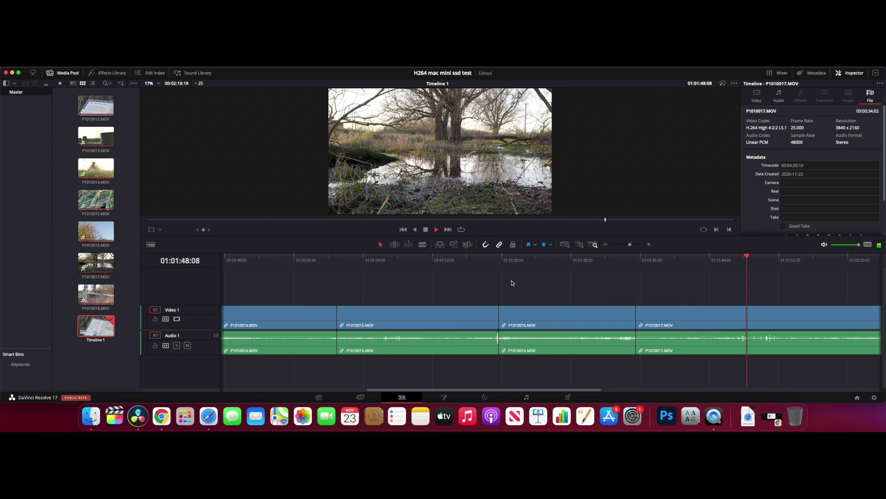
pyautogui.click(58, 82)
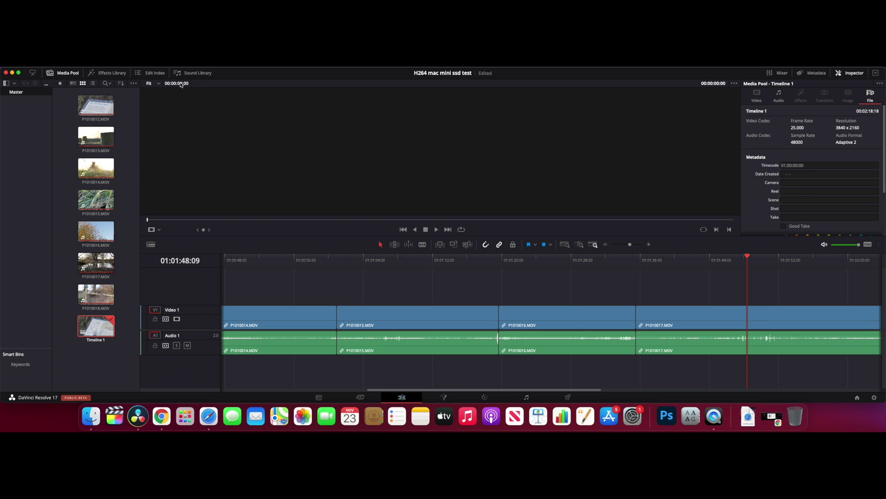
# On the Deliver page, apply the YouTube 1080p preset with 3840 x 2160 Ultra HD resolution
pyautogui.click(568, 397)
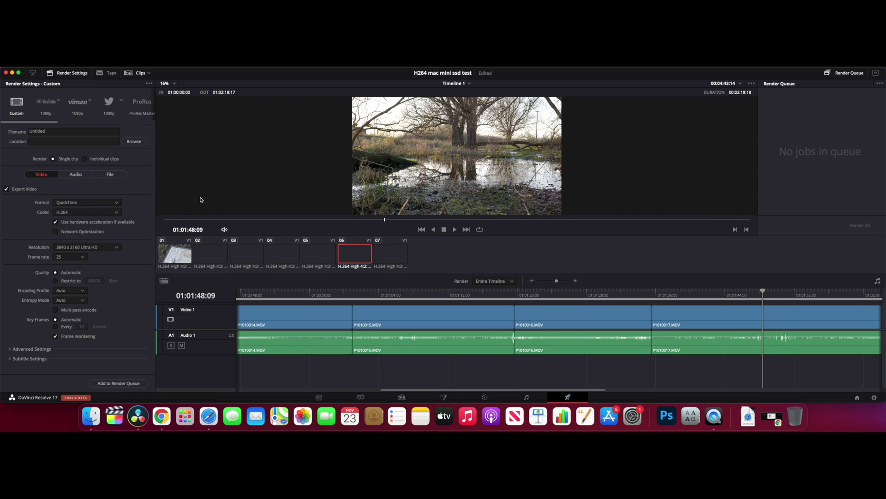
pyautogui.click(51, 104)
pyautogui.click(94, 159)
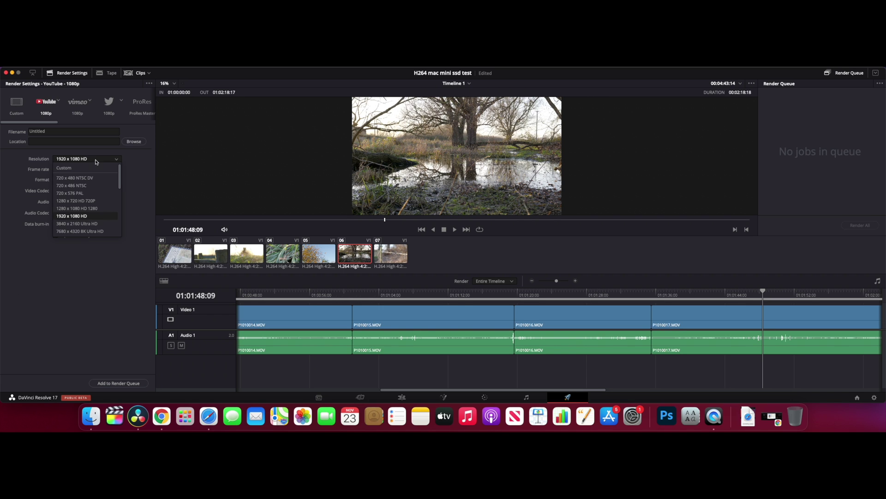
pyautogui.click(86, 225)
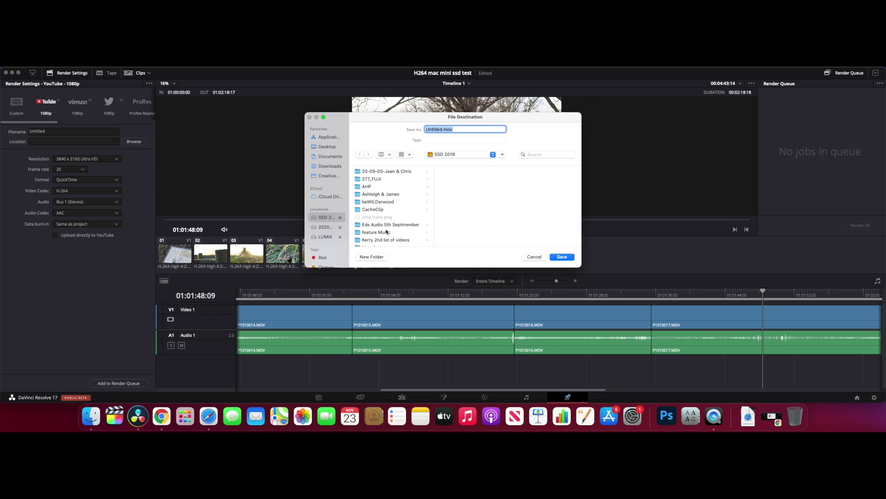
# Name the output 'h264 ssd' in the s5 Davinci folder and add it to the render queue
pyautogui.scroll(-5, 386, 232)
pyautogui.click(373, 185)
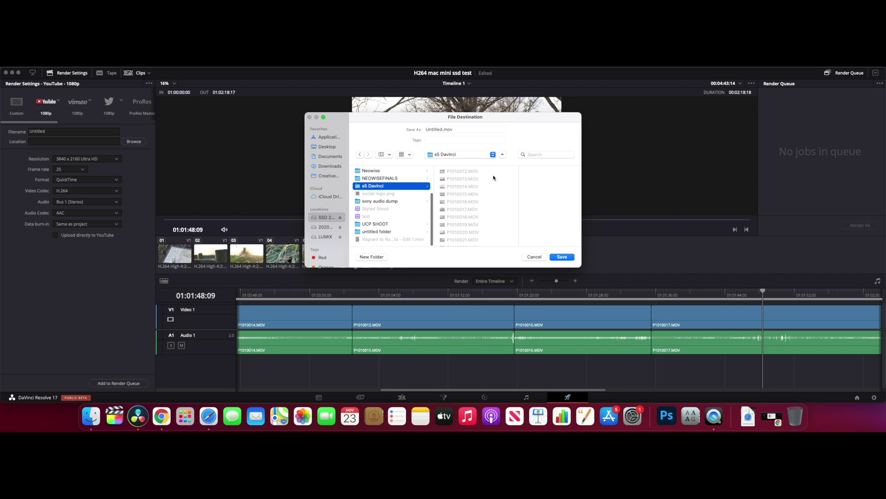
pyautogui.tripleClick(433, 129)
pyautogui.press('BackSpace')
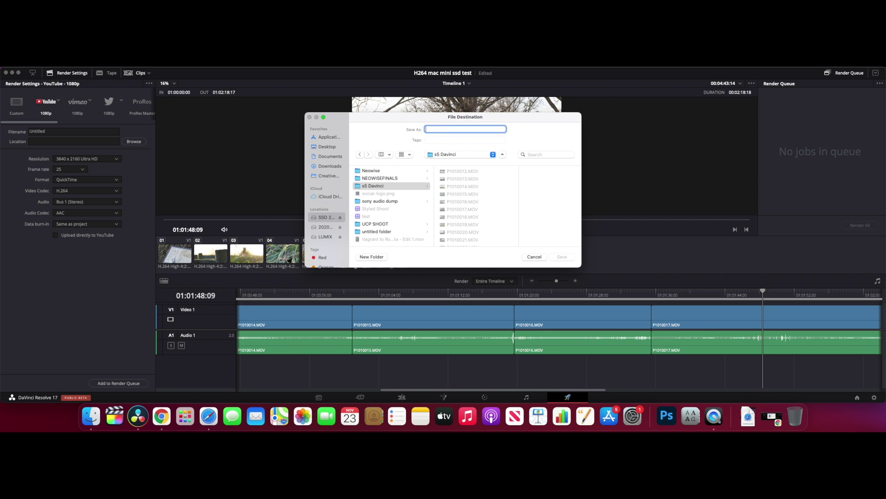
pyautogui.write('h264 ssd')
pyautogui.click(562, 258)
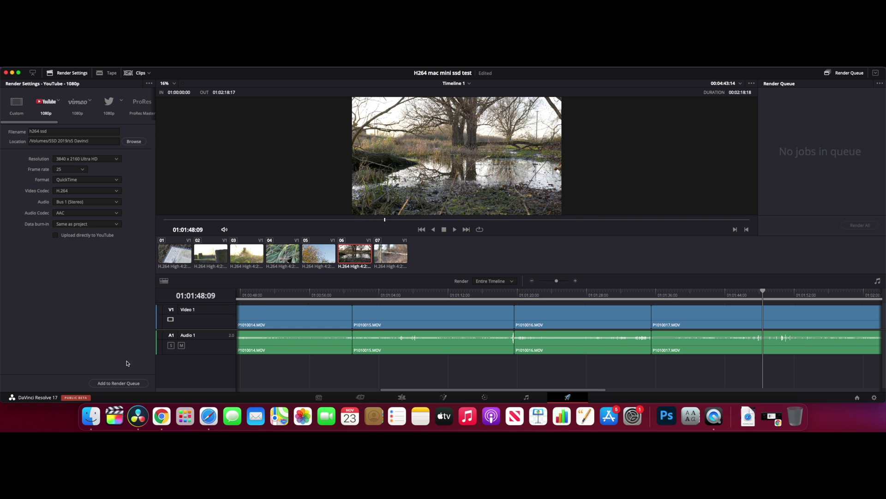
pyautogui.click(116, 383)
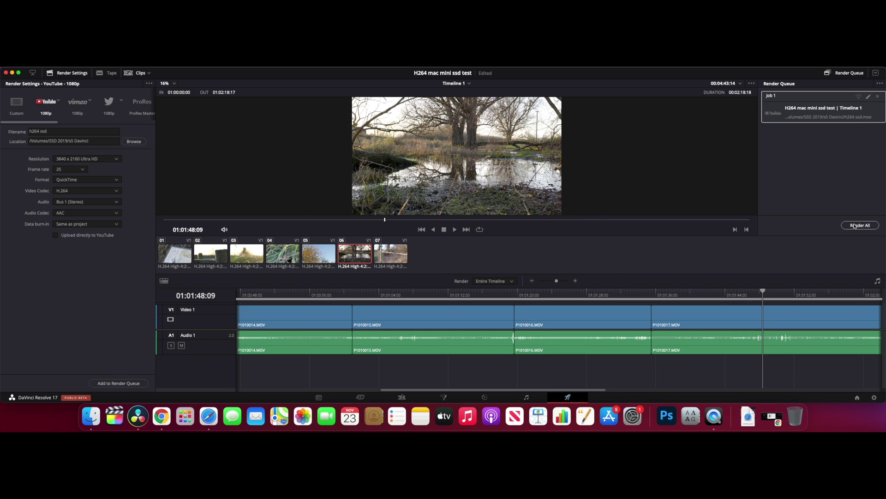
# Render the queued h264 ssd job and review its finished render time in the queue
pyautogui.click(855, 226)
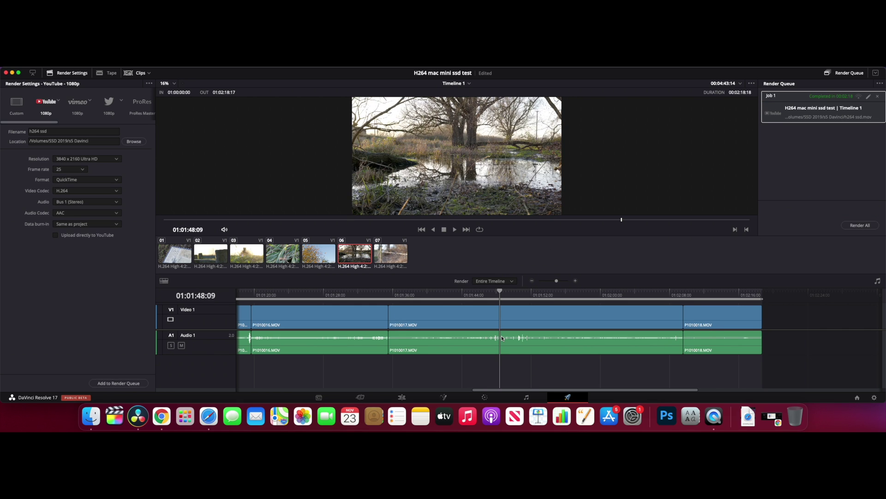
pyautogui.hscroll(5, 502, 338)
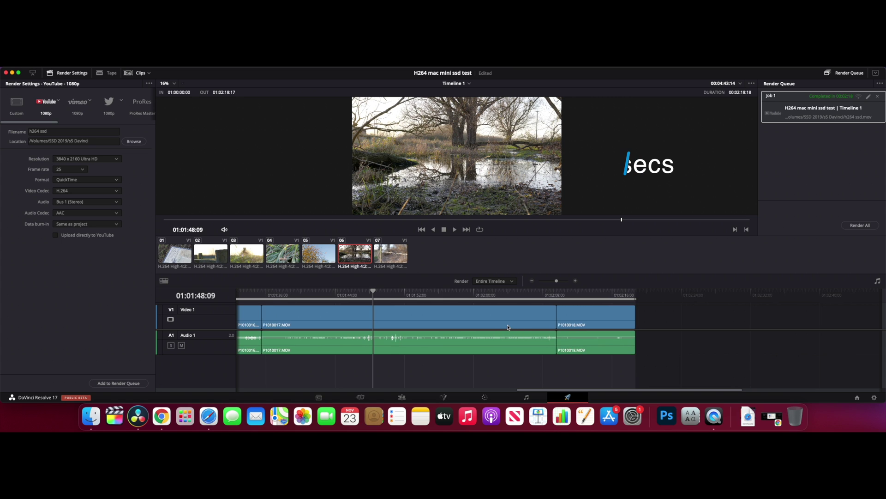
pyautogui.hscroll(-10, 508, 328)
pyautogui.hscroll(1, 508, 327)
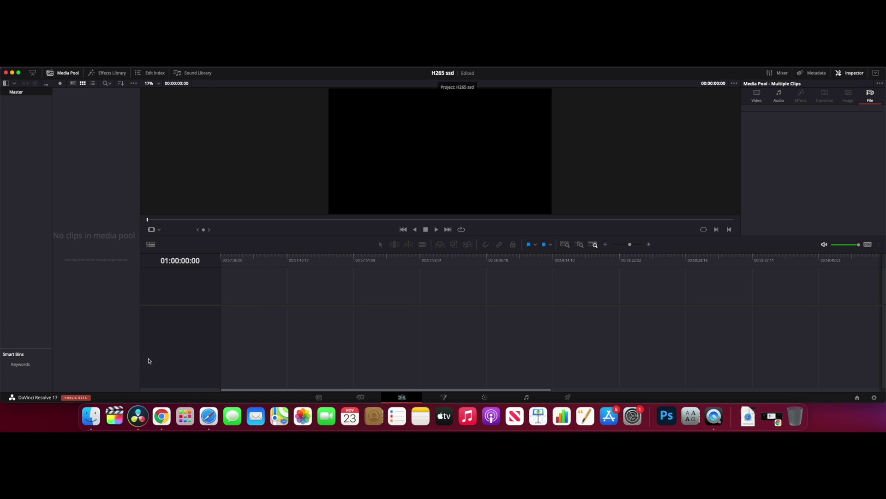
# Import clips P1010019–P1010023 with Don't Change, then inspect P1010019.MOV's H.265 file details
pyautogui.click(91, 417)
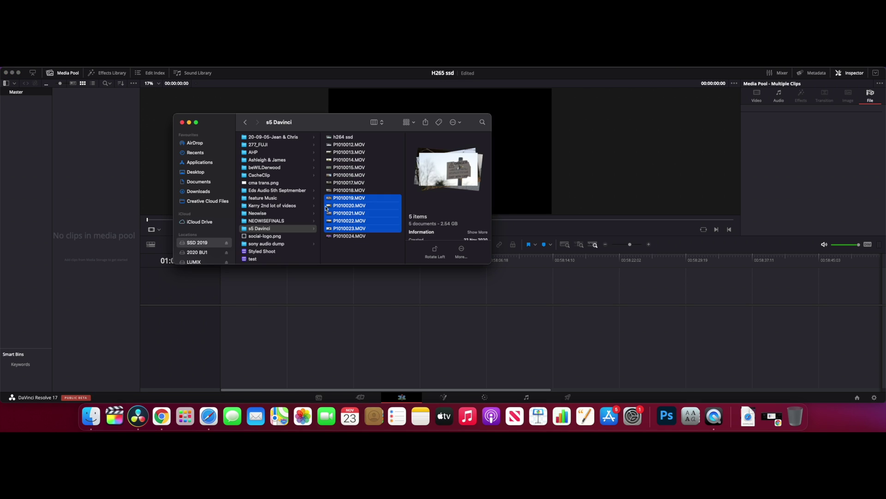
pyautogui.moveTo(331, 201); pyautogui.dragTo(90, 182)
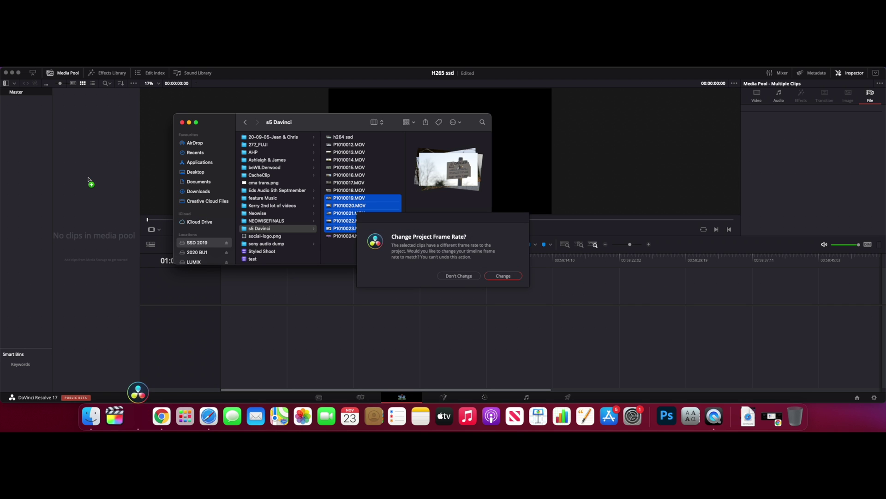
pyautogui.click(465, 277)
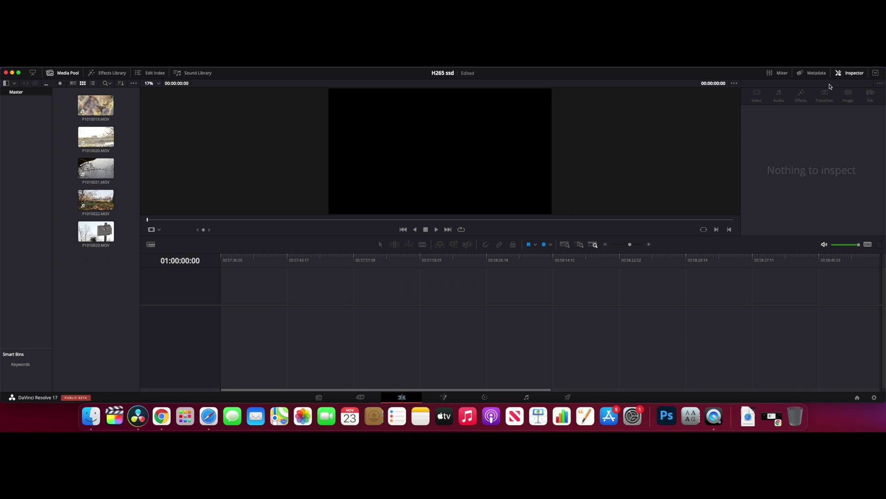
pyautogui.click(96, 105)
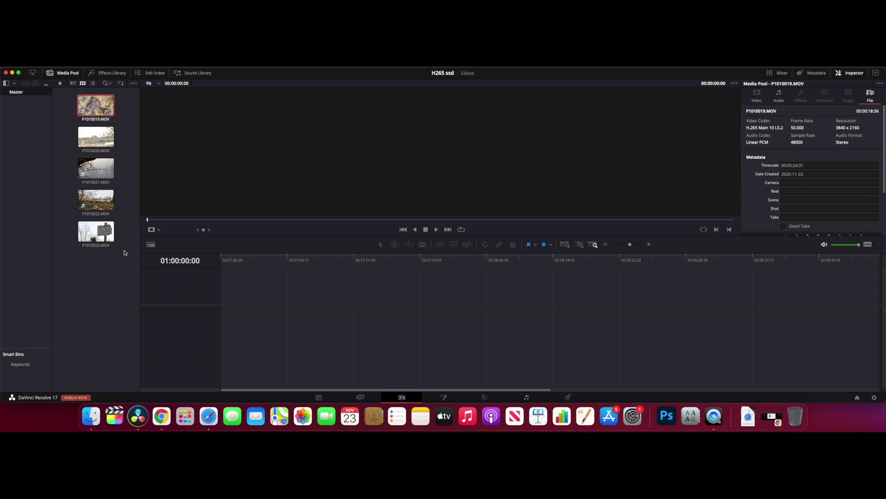
# Place the five clips on a new Timeline 1 and play it from the start
pyautogui.keyDown('shift'); pyautogui.click(96, 231); pyautogui.keyUp('shift')
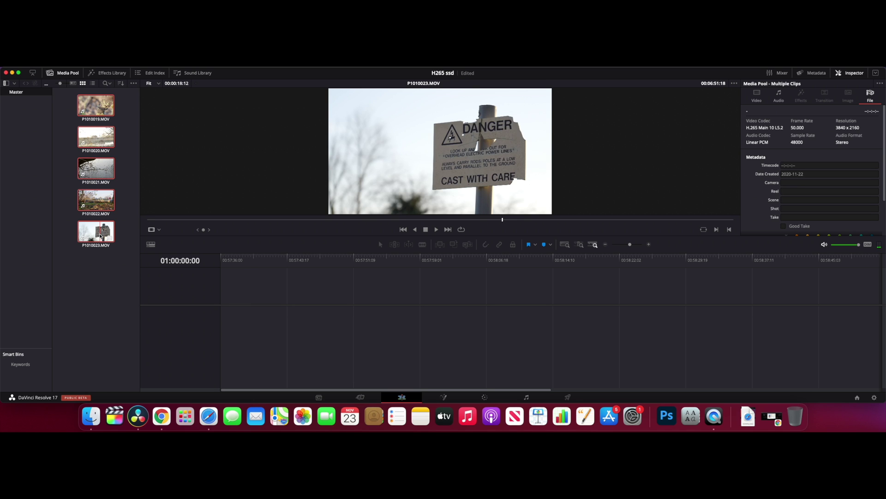
pyautogui.moveTo(102, 164); pyautogui.dragTo(219, 315)
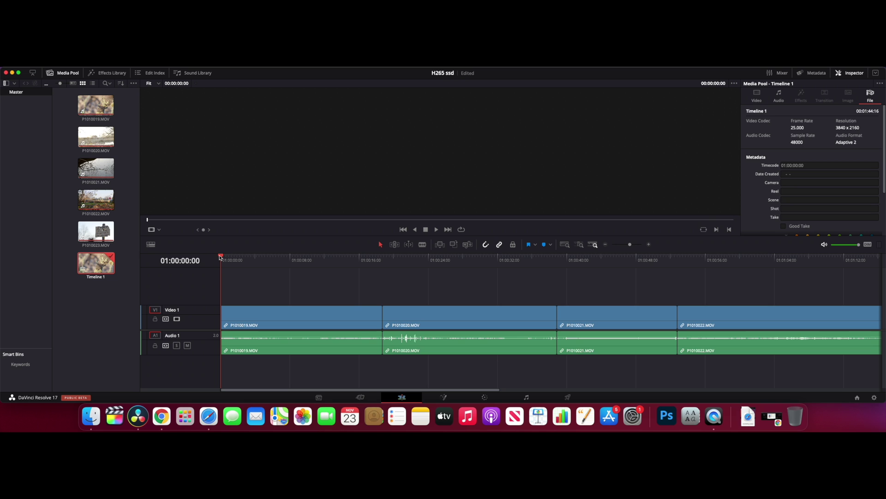
pyautogui.click(220, 257)
pyautogui.press('space')
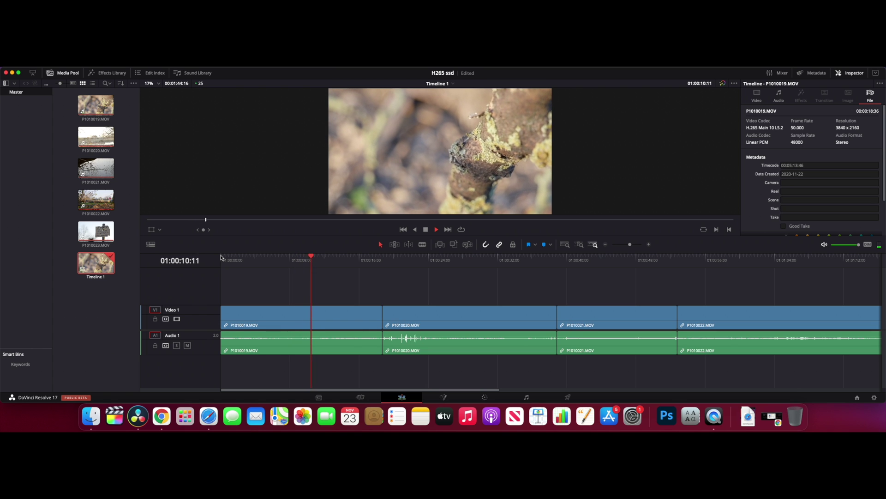
# Skip through Timeline 1 at about 01:00:43, 01:00:27, P1010022 and P1010023, then stop playback
pyautogui.hscroll(3, 323, 300)
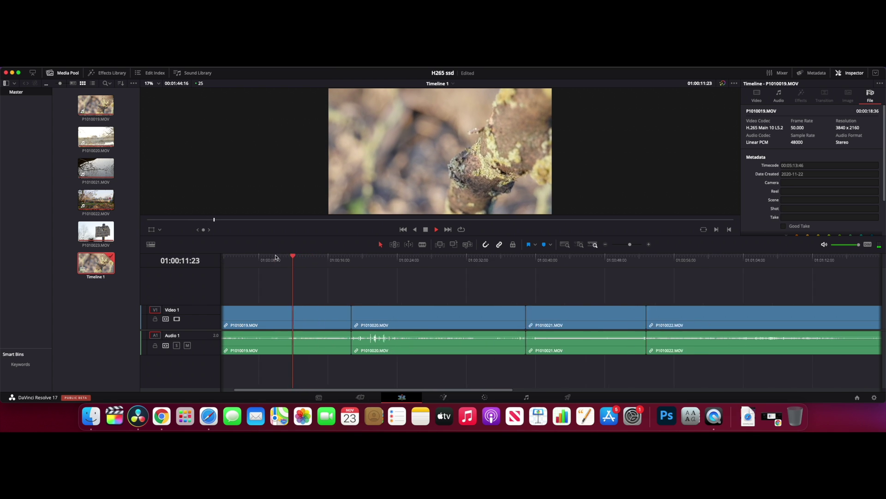
pyautogui.click(546, 258)
pyautogui.hscroll(-2, 546, 258)
pyautogui.press('space')
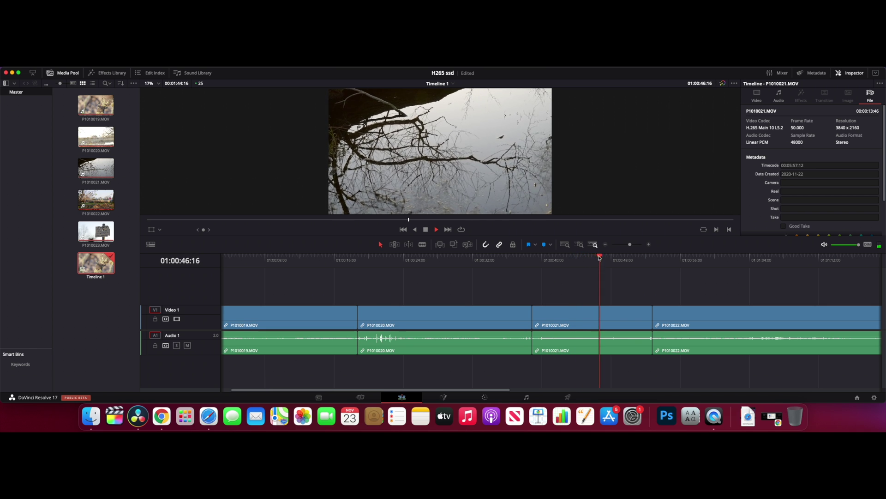
pyautogui.click(432, 259)
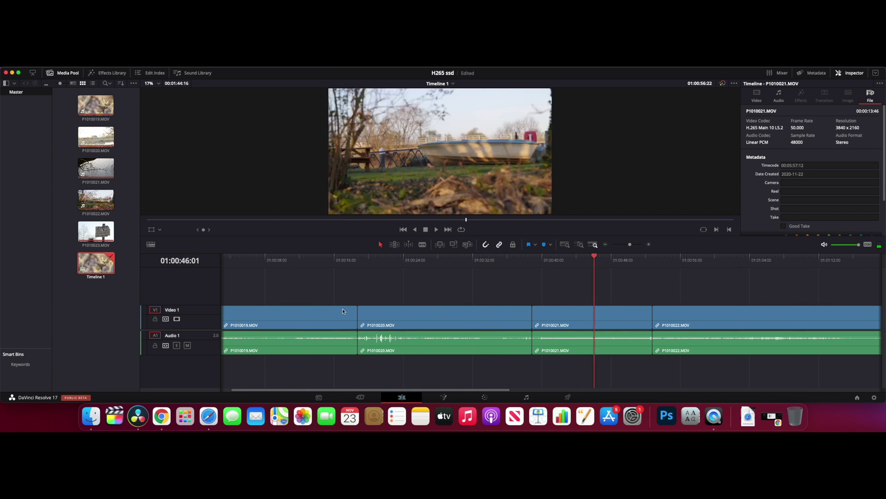
pyautogui.press('space')
pyautogui.click(695, 257)
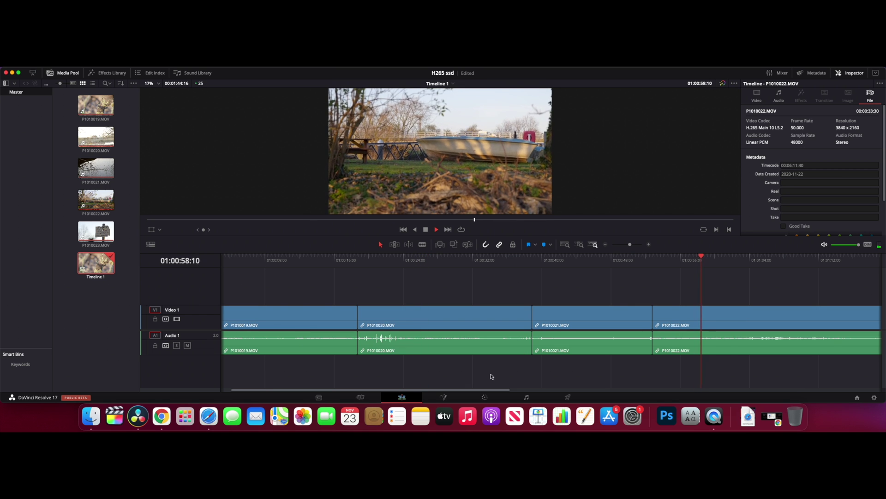
pyautogui.hscroll(5, 508, 342)
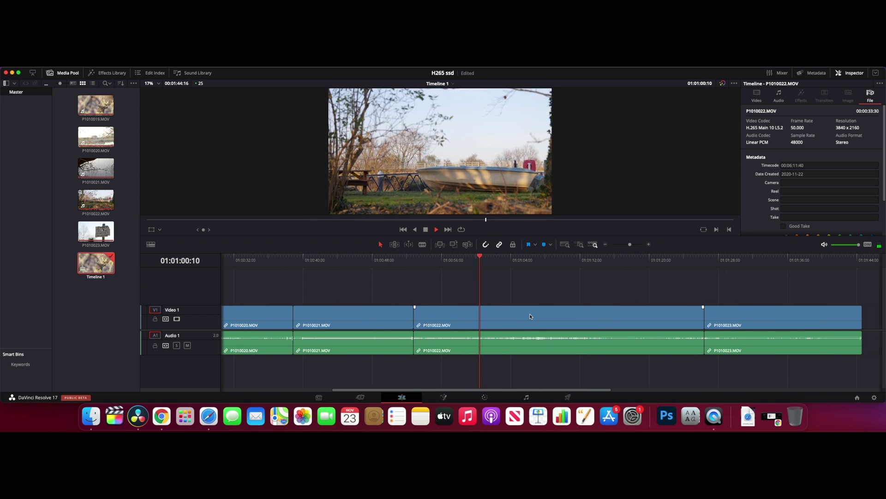
pyautogui.click(691, 261)
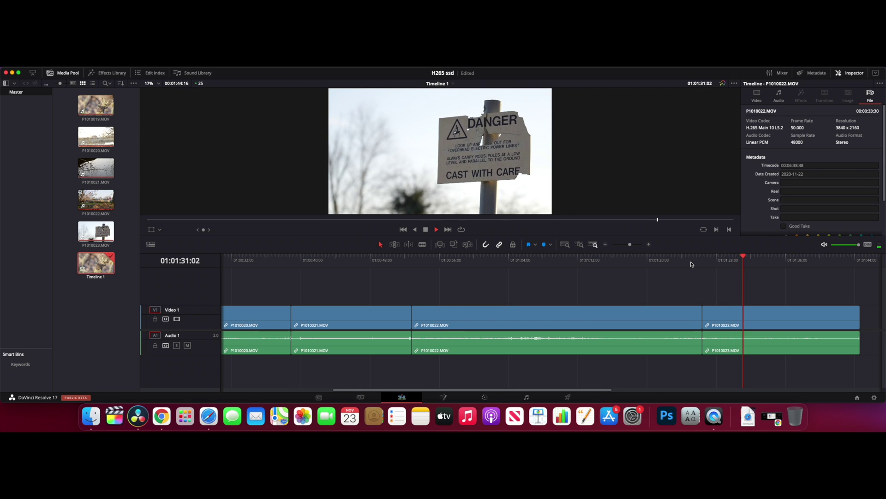
pyautogui.press('space')
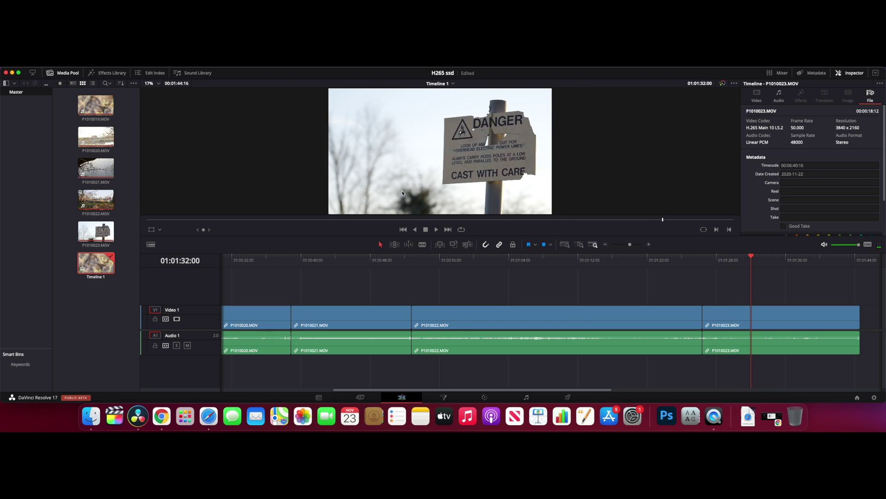
# Apply the YouTube 1080p render preset with 3840 x 2160 resolution and the H.265 codec
pyautogui.press('q')
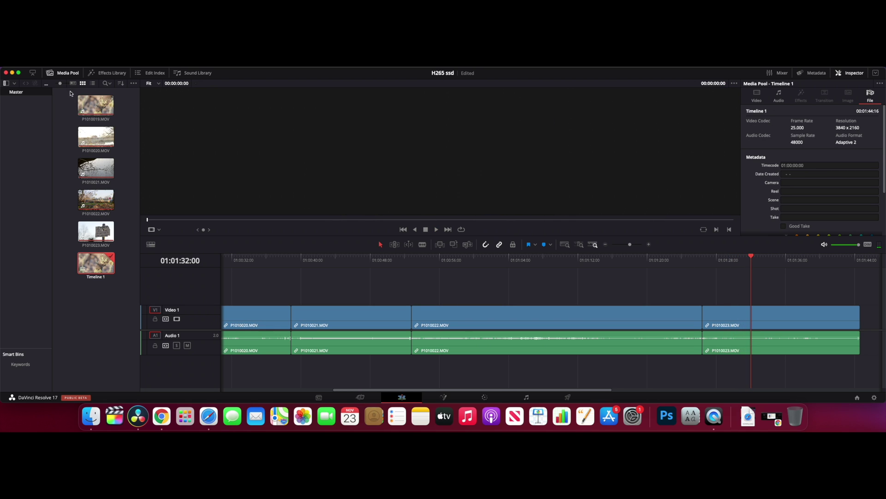
pyautogui.click(567, 399)
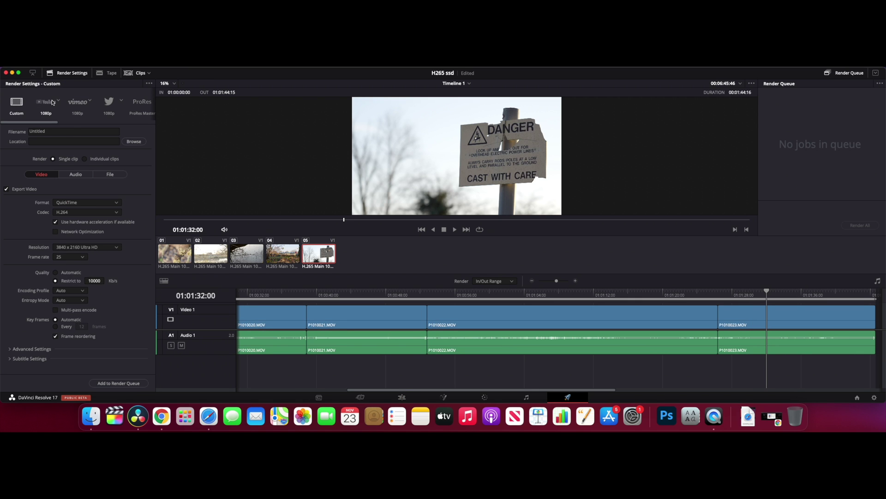
pyautogui.click(49, 103)
pyautogui.click(79, 159)
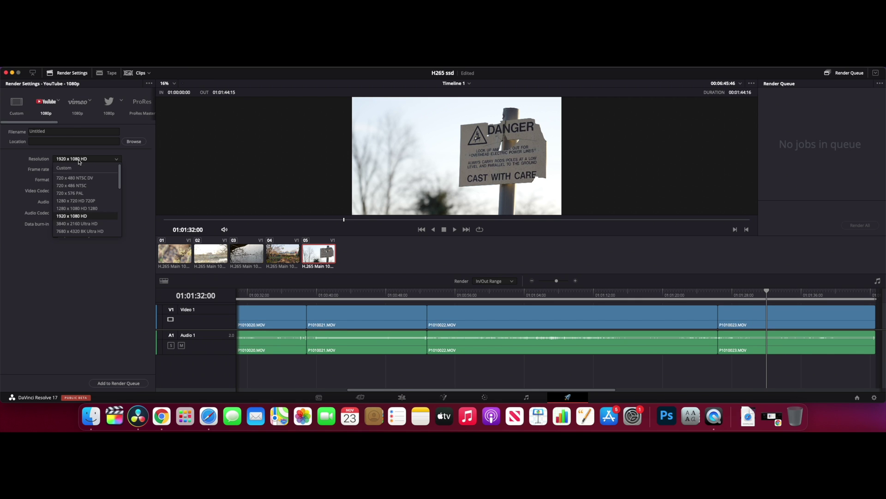
pyautogui.click(84, 225)
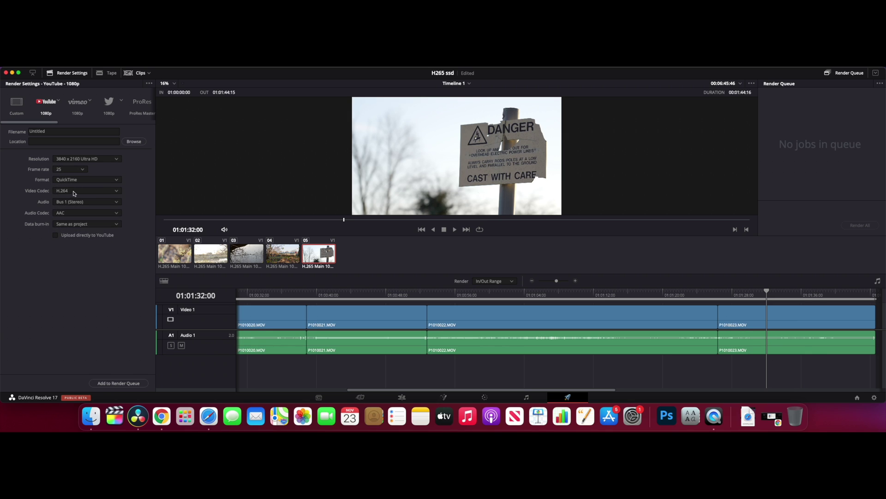
pyautogui.click(74, 193)
pyautogui.click(73, 246)
# Name the output 'h265 ssd' and set the s5 Davinci folder as its destination
pyautogui.click(58, 133)
pyautogui.press('BackSpace')
pyautogui.click(134, 142)
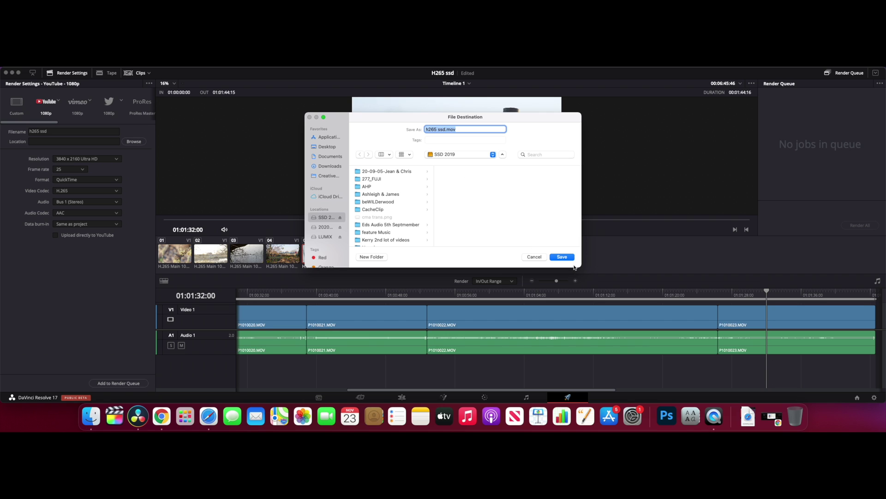
pyautogui.scroll(-10, 418, 227)
pyautogui.click(374, 186)
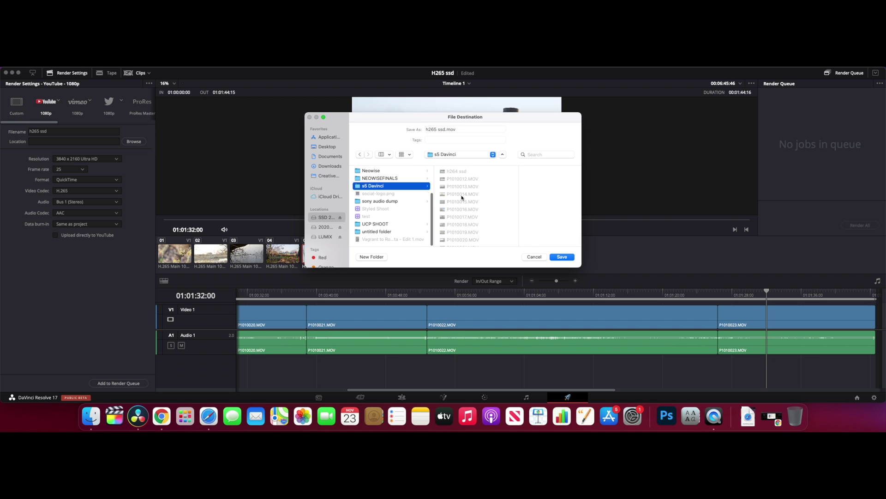
pyautogui.click(559, 255)
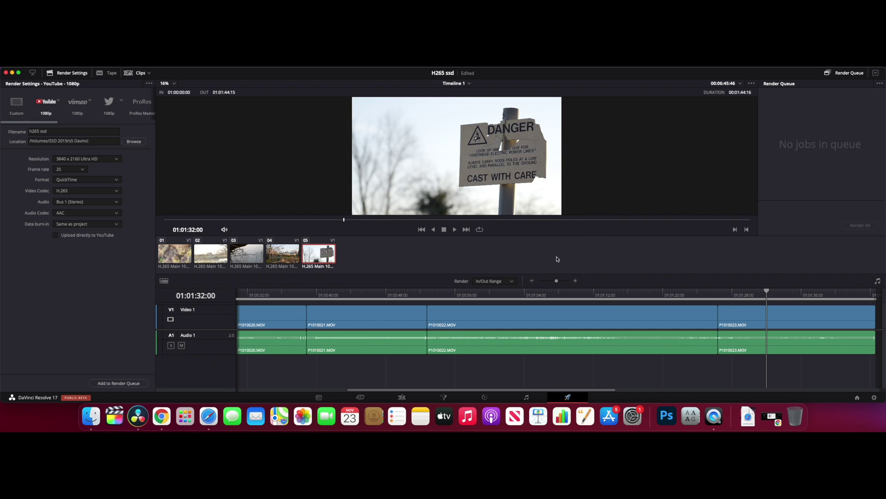
# Add the h265 ssd job to the render queue, render it and review its finish time
pyautogui.click(118, 384)
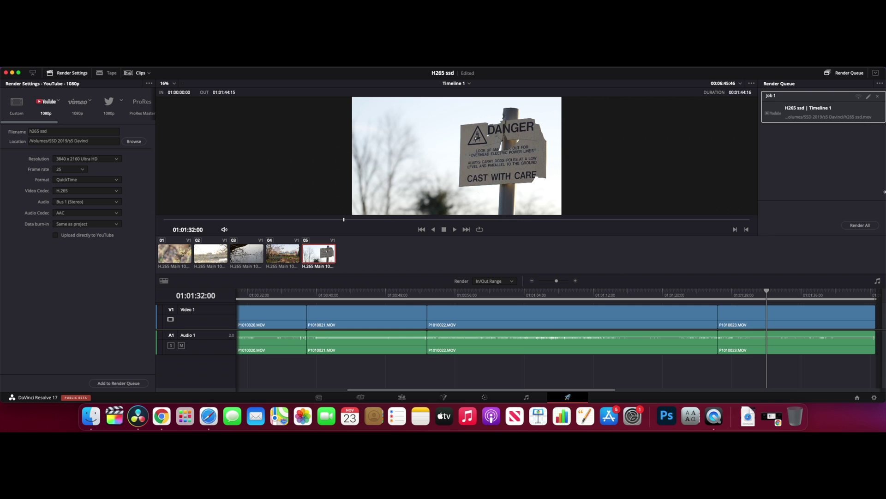
pyautogui.click(860, 226)
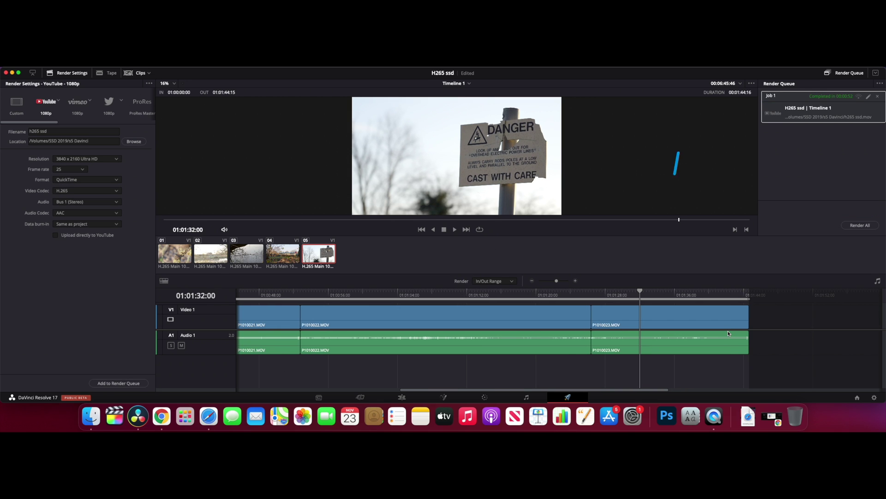
pyautogui.hscroll(2, 728, 332)
pyautogui.hscroll(-5, 455, 330)
pyautogui.hscroll(-3, 455, 330)
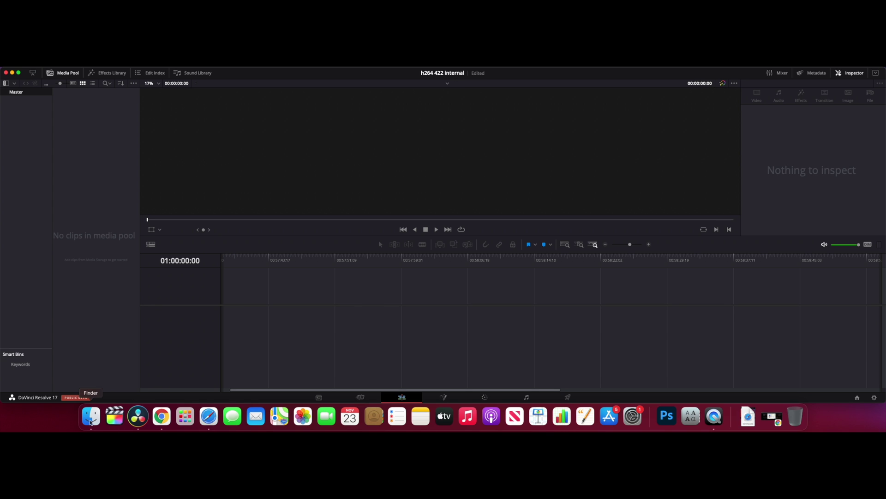
# Import clips P1010012–P1010018, confirm H.264 4:2:2 at 3840 x 2160, and drop them onto Timeline 1
pyautogui.click(91, 416)
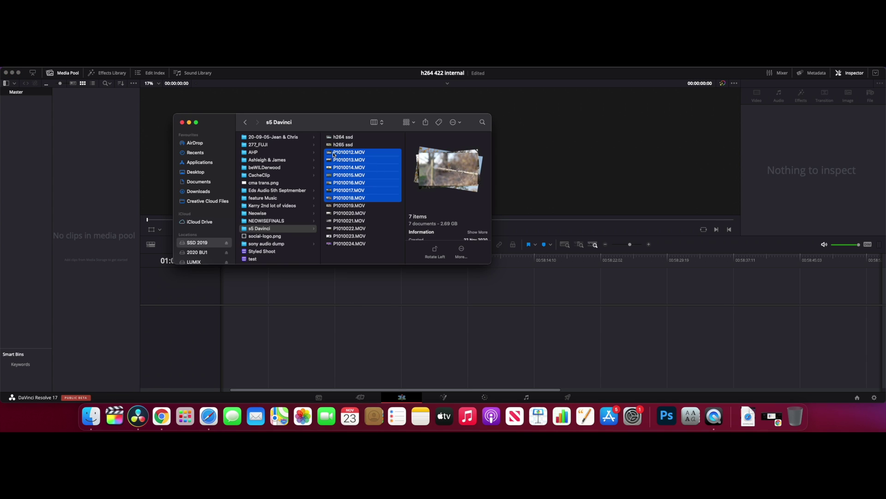
pyautogui.moveTo(335, 155); pyautogui.dragTo(90, 169)
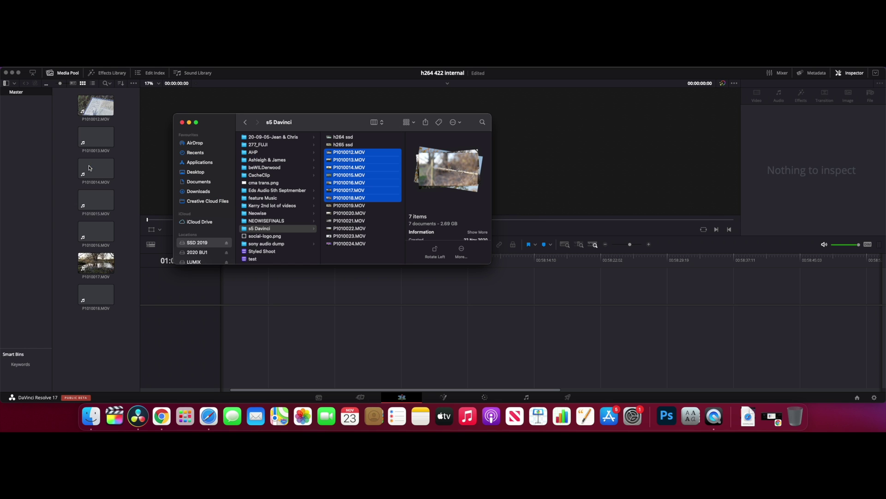
pyautogui.doubleClick(97, 110)
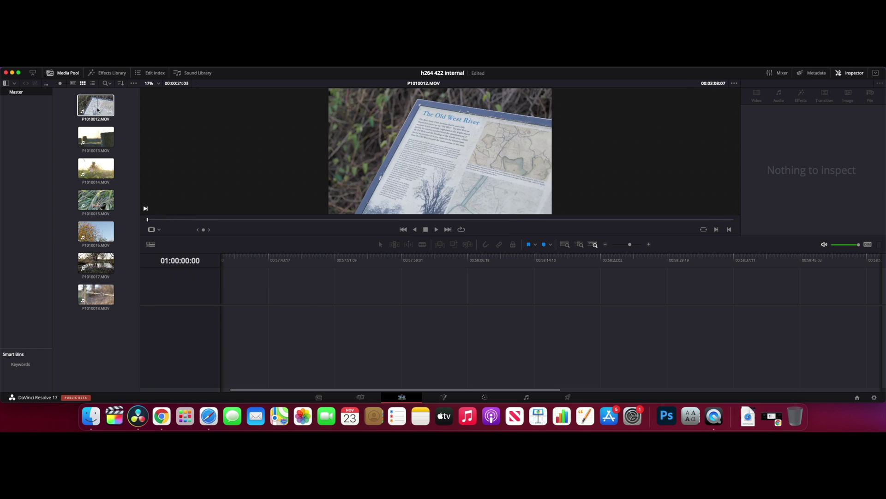
pyautogui.click(98, 110)
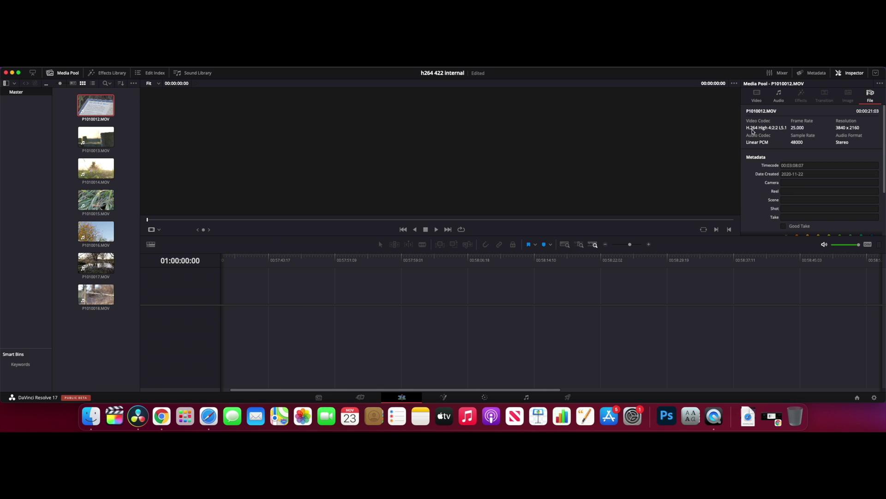
pyautogui.keyDown('shift'); pyautogui.click(96, 294); pyautogui.keyUp('shift')
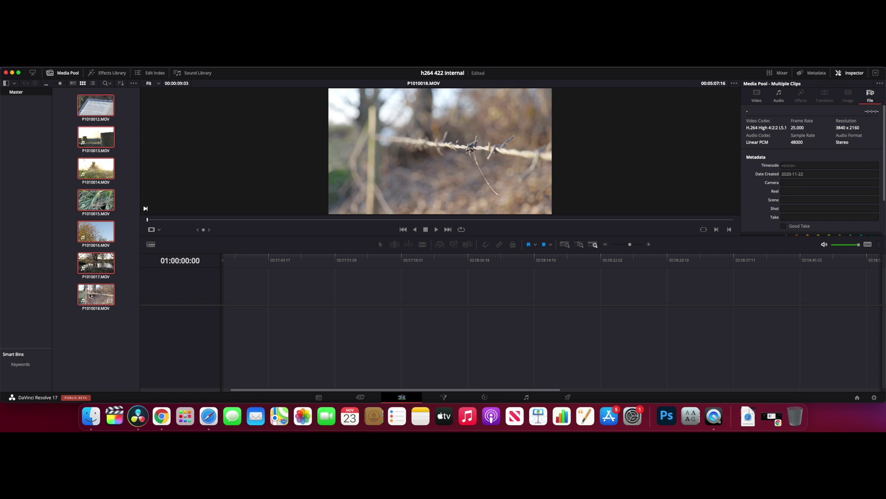
pyautogui.moveTo(96, 294); pyautogui.dragTo(884, 379)
# Slide clips P1010012–P1010018 to start at 01:00:00:00 on Timeline 1 and clear the selection
pyautogui.hscroll(-15, 283, 336)
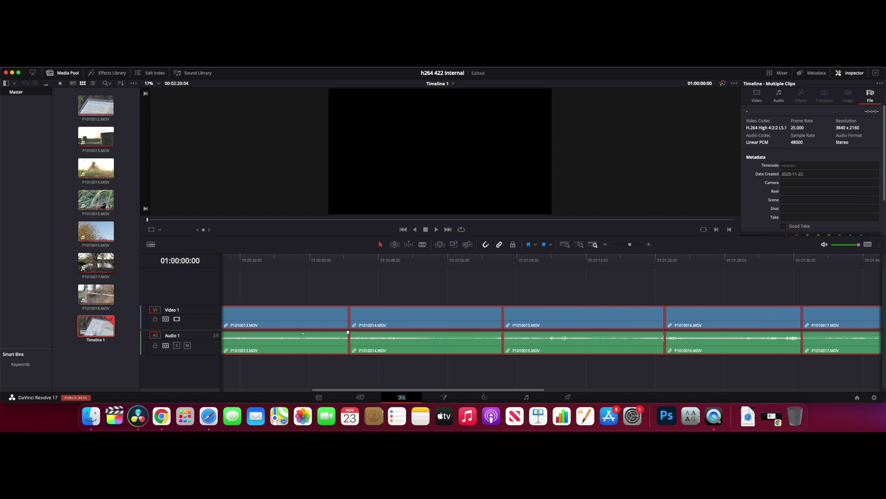
pyautogui.moveTo(274, 324); pyautogui.dragTo(263, 325)
pyautogui.click(245, 280)
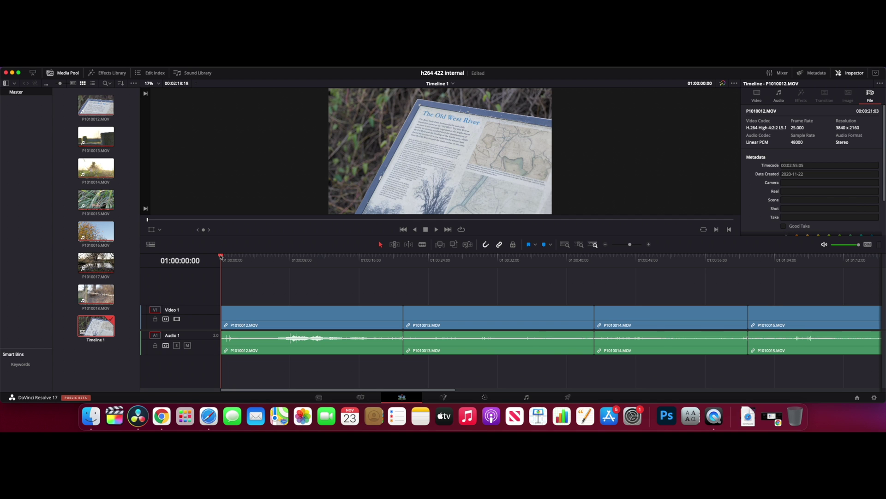
# Play Timeline 1, skipping ahead to 01:00:39, 01:01:18, 01:01:45 and 01:02:06, then stop
pyautogui.press('space')
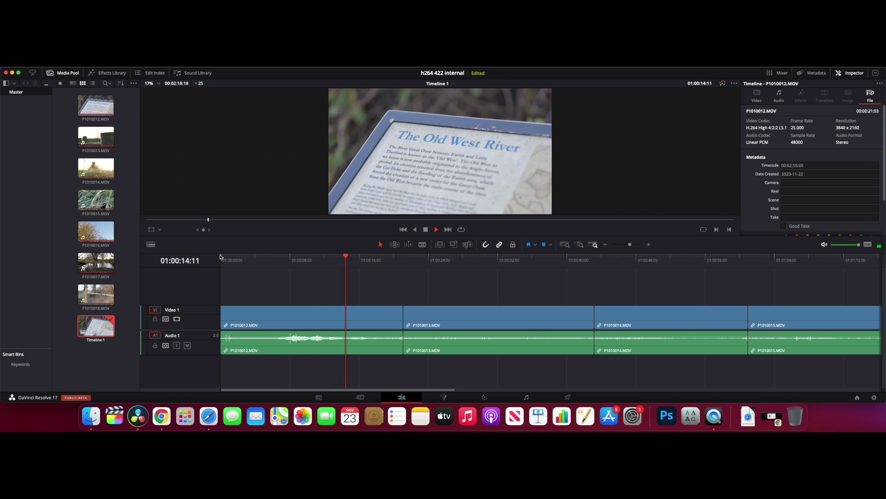
pyautogui.click(558, 259)
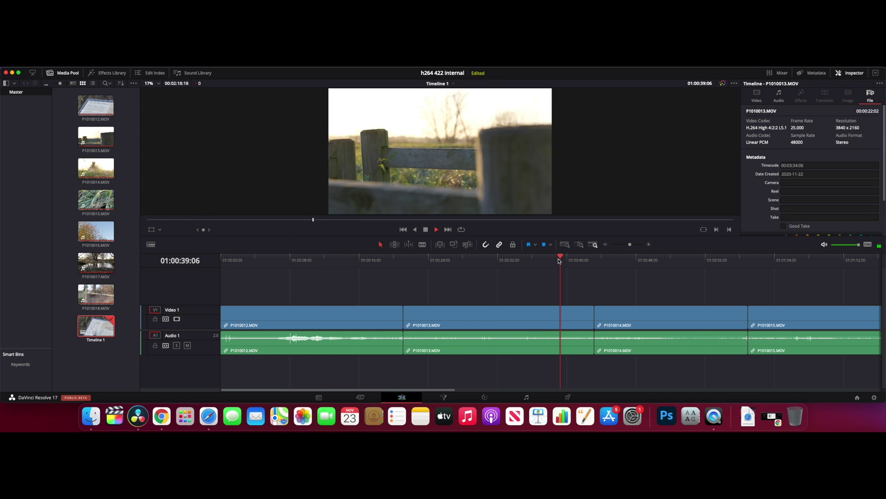
pyautogui.hscroll(5, 521, 275)
pyautogui.hscroll(8, 520, 279)
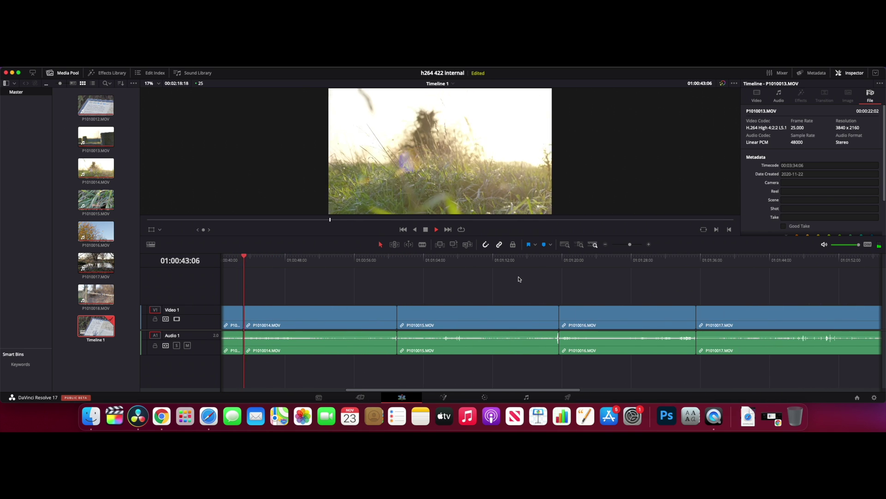
pyautogui.click(553, 262)
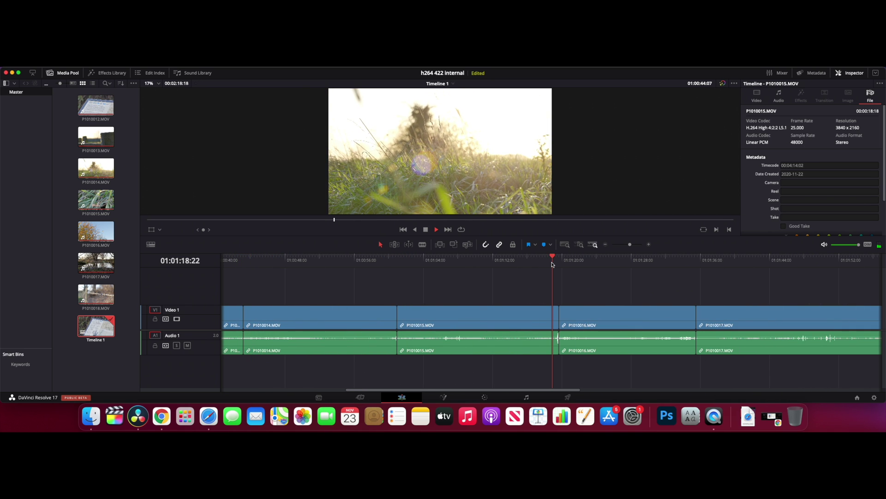
pyautogui.moveTo(552, 263); pyautogui.dragTo(553, 262)
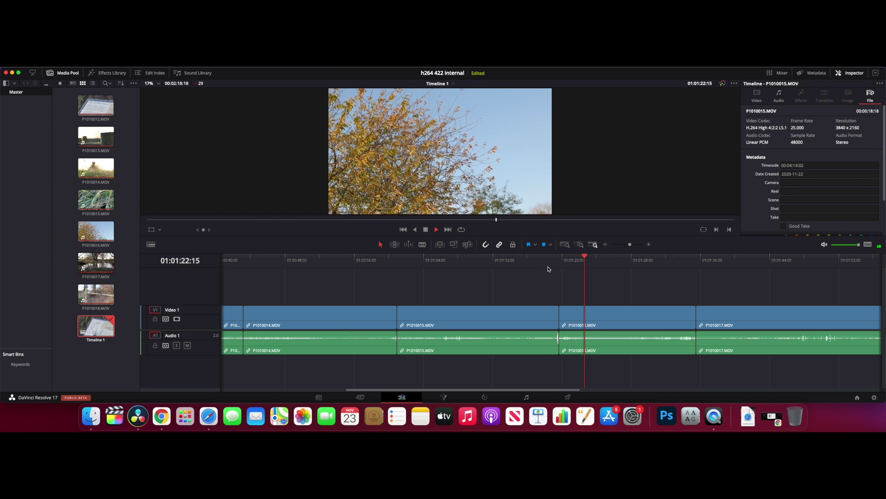
pyautogui.hscroll(5, 545, 270)
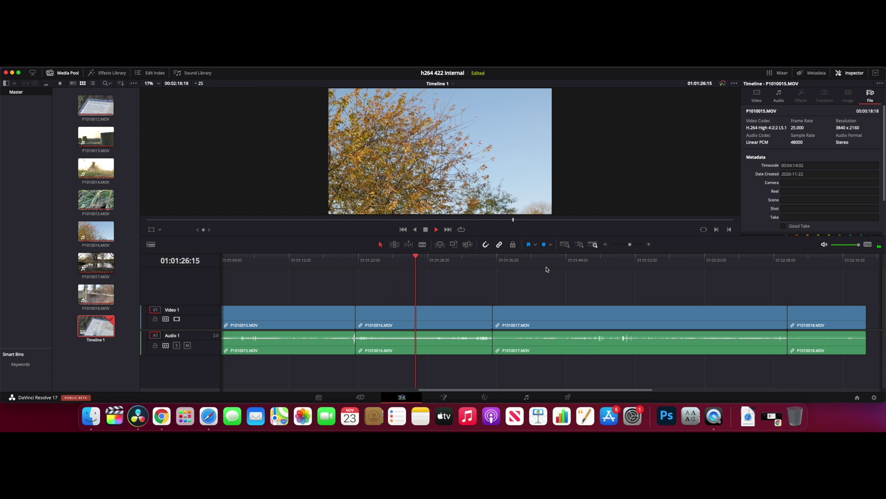
pyautogui.click(582, 261)
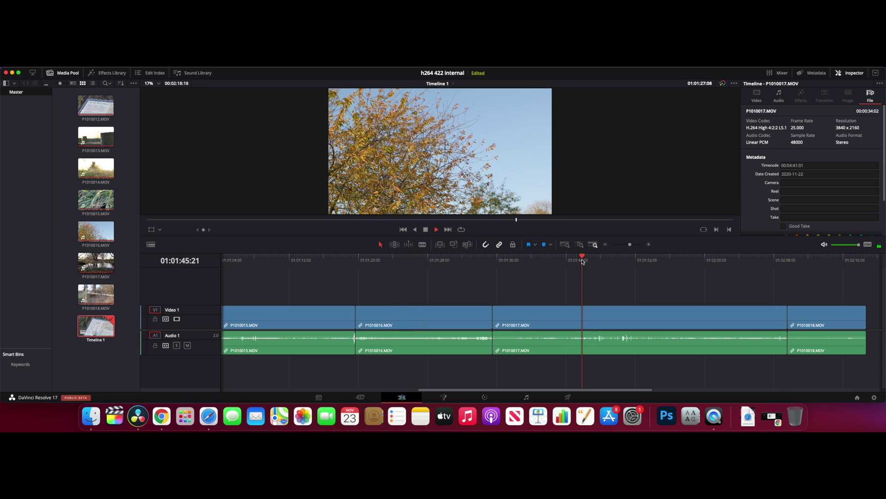
pyautogui.press('space')
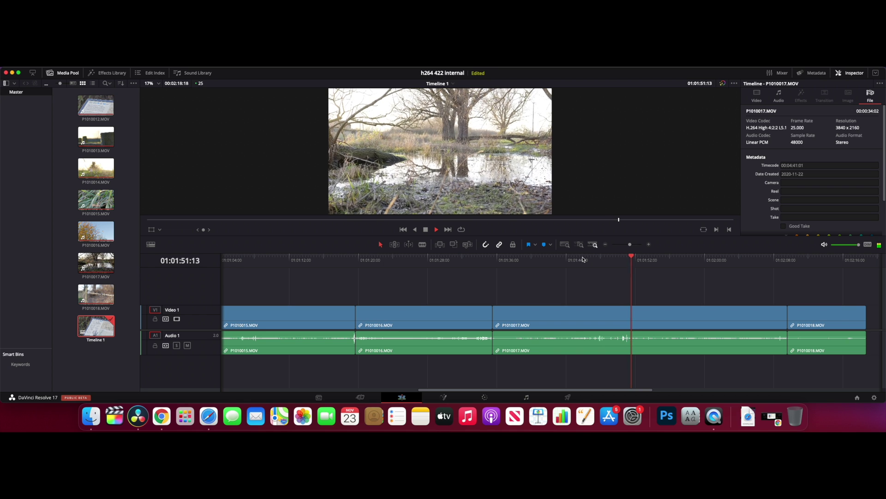
pyautogui.click(757, 261)
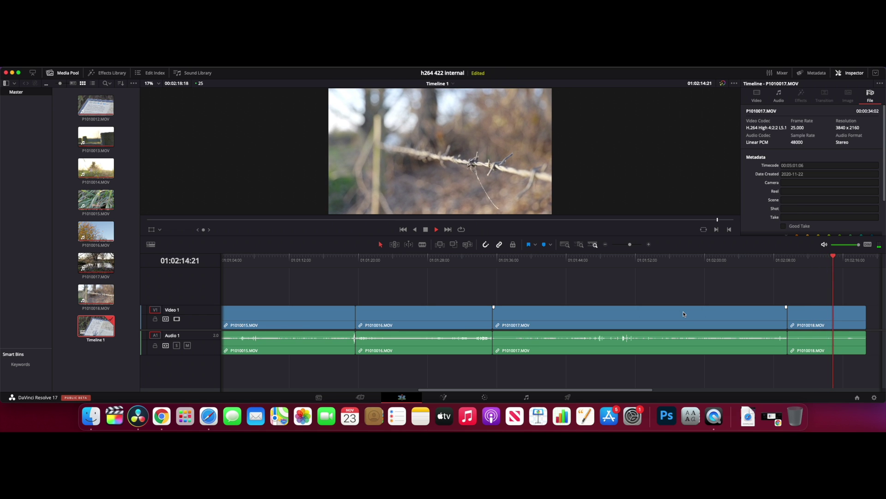
pyautogui.press('space')
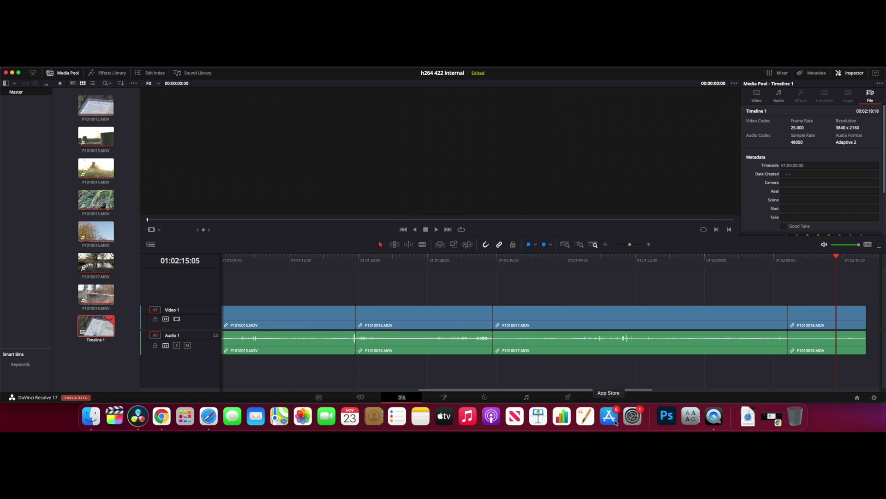
# Apply the YouTube 1080p preset, name the output 'h264 internal', and set resolution 3840 x 2160 Ultra HD
pyautogui.click(569, 398)
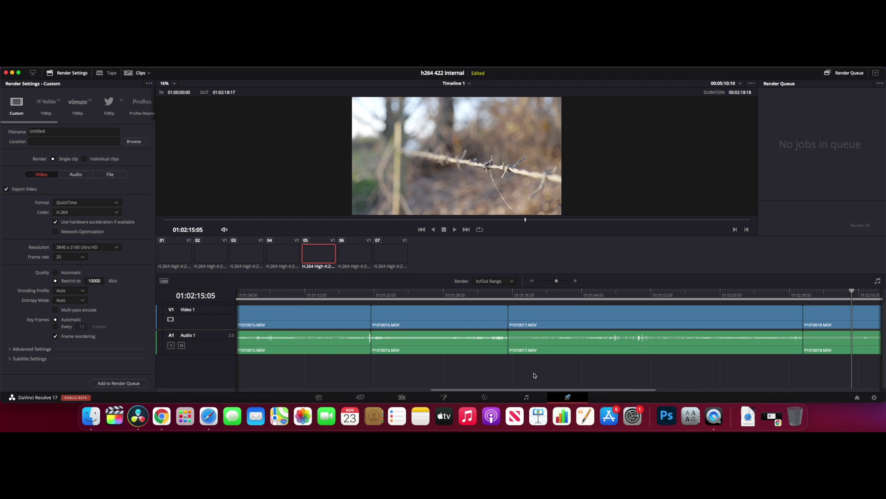
pyautogui.click(48, 114)
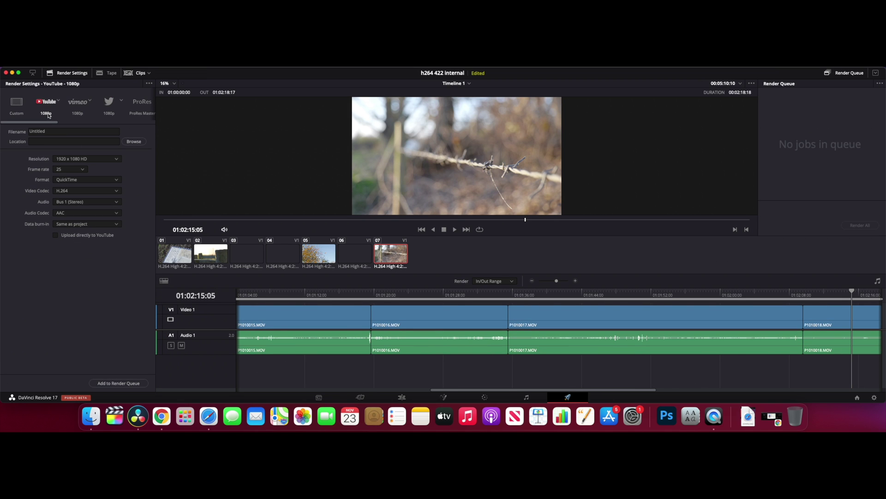
pyautogui.click(10, 132)
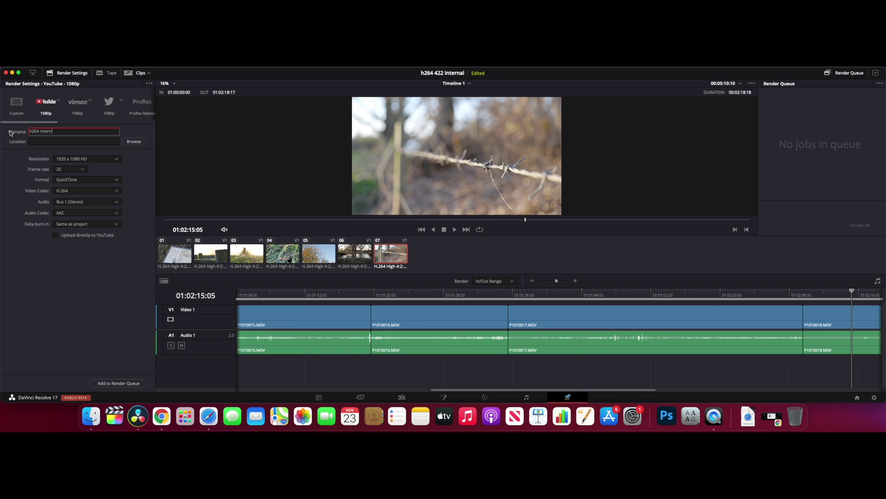
pyautogui.click(57, 161)
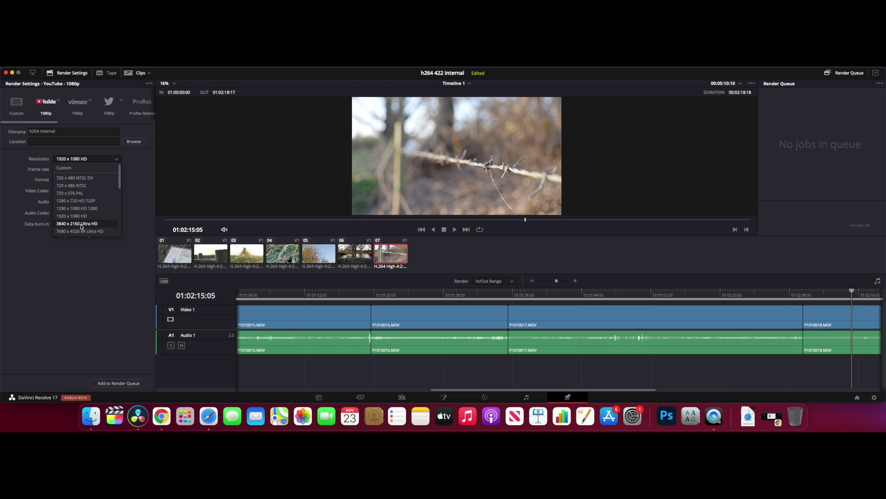
pyautogui.click(77, 196)
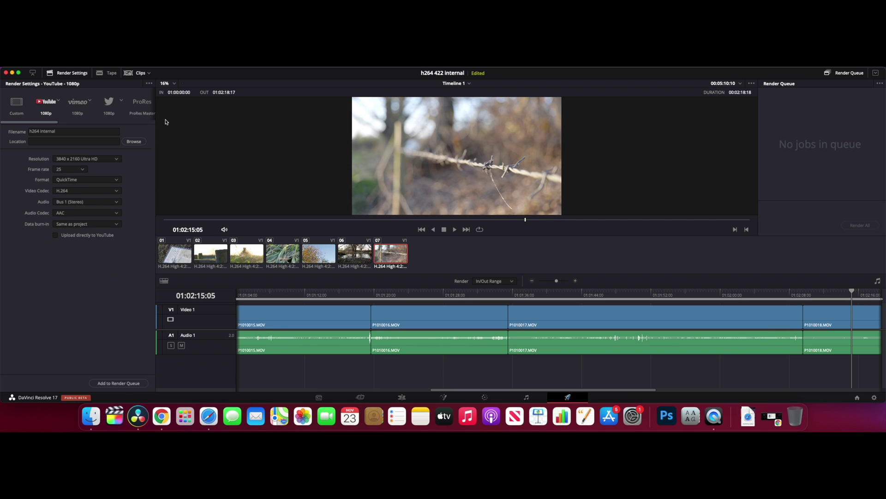
# Set the render location to the Desktop and add the job to the render queue
pyautogui.click(133, 141)
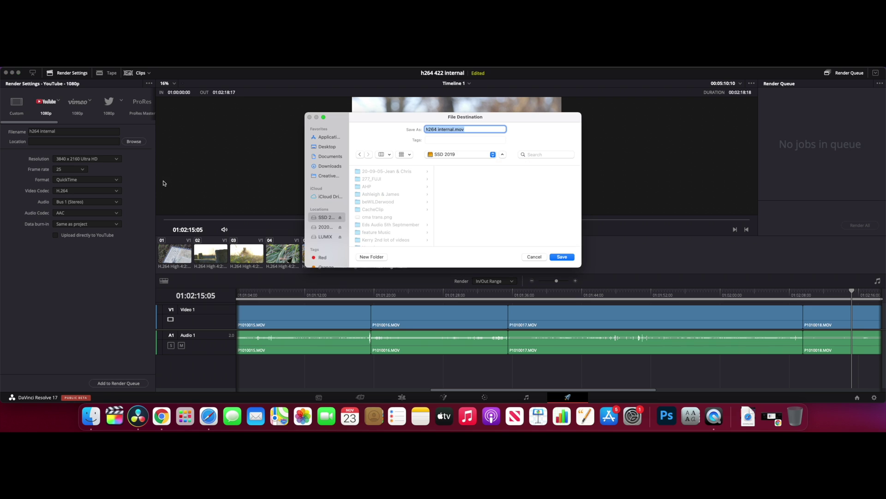
pyautogui.click(323, 146)
pyautogui.click(567, 257)
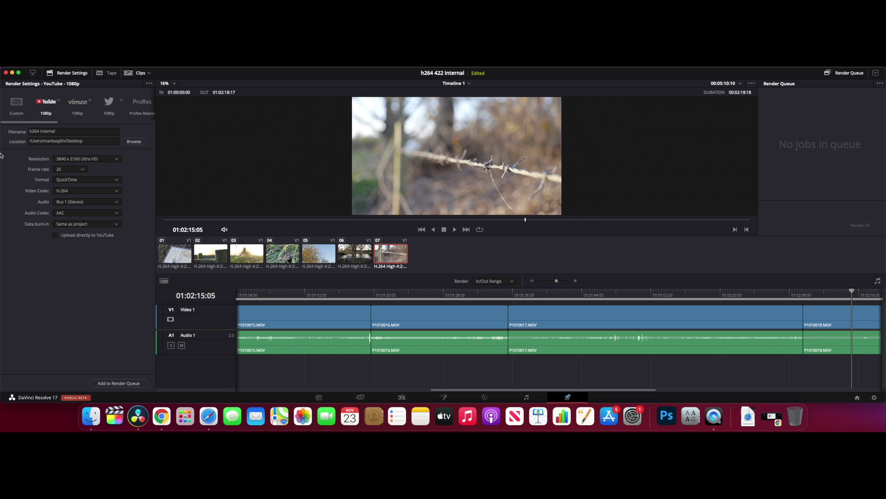
pyautogui.click(138, 383)
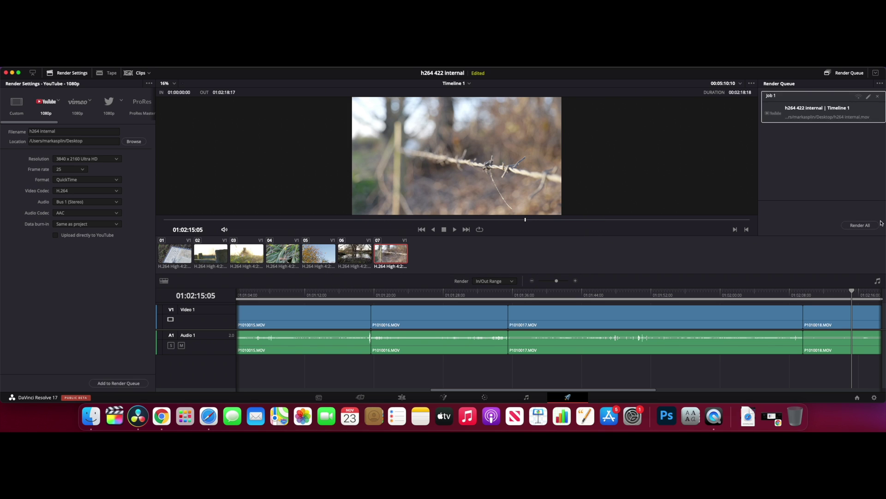
# Render all queued jobs so 'h264 internal.mov' finishes in about 00:02:17
pyautogui.click(855, 225)
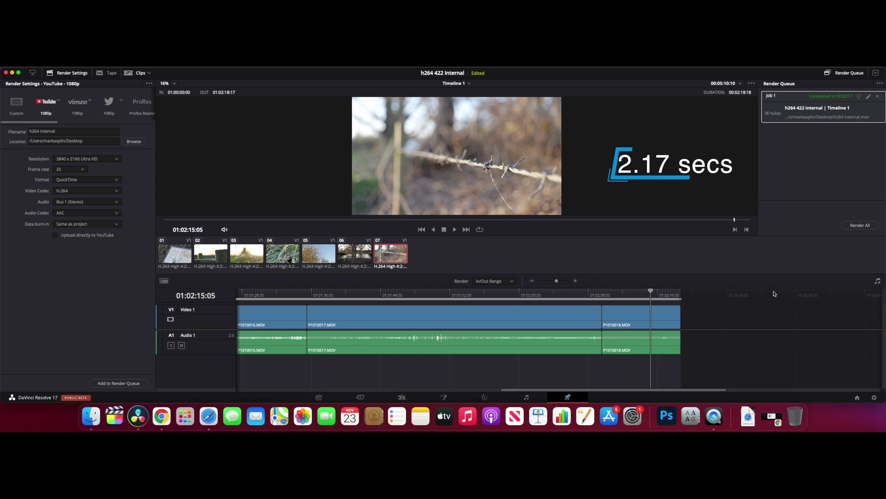
pyautogui.hscroll(1, 774, 293)
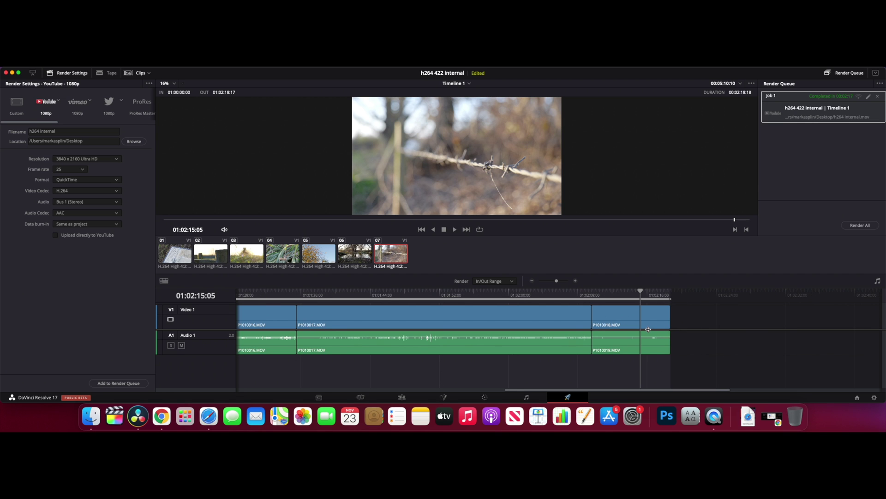
pyautogui.hscroll(-15, 648, 328)
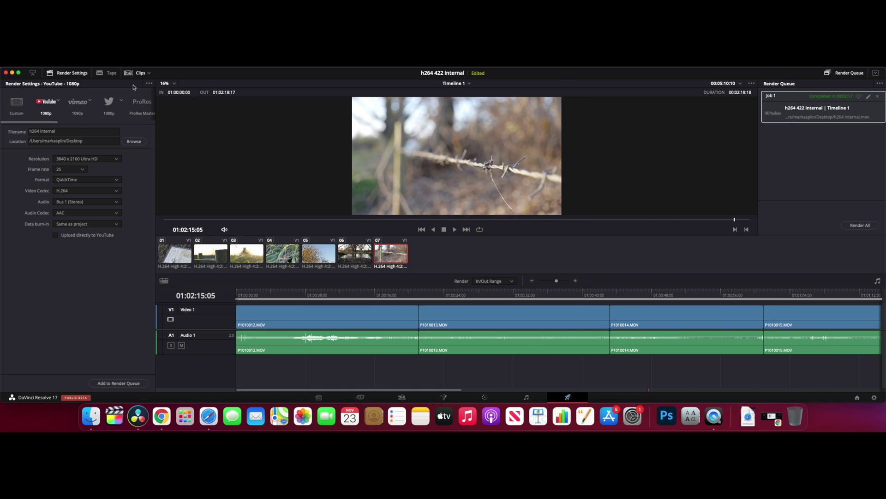
# Import P1010019–P1010023.MOV from Finder into the Media Pool, keeping the project frame rate unchanged
pyautogui.click(395, 398)
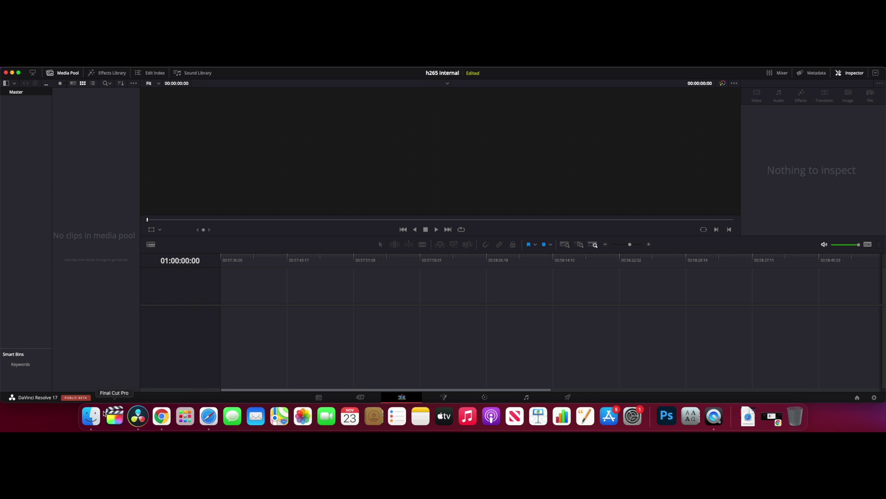
pyautogui.click(91, 416)
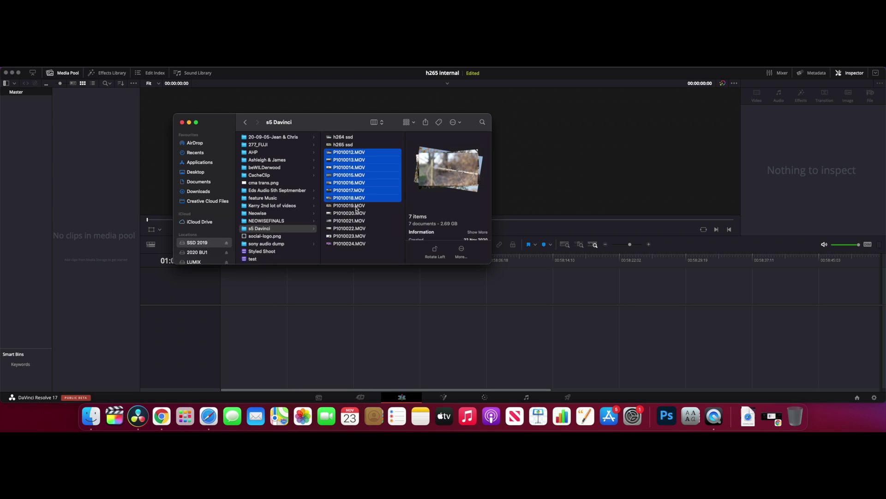
pyautogui.click(356, 207)
pyautogui.keyDown('shift'); pyautogui.click(345, 237); pyautogui.keyUp('shift')
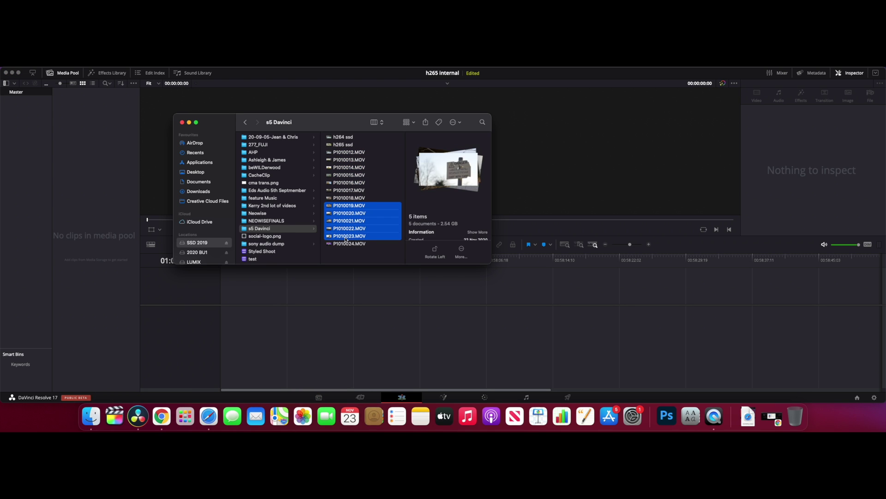
pyautogui.moveTo(331, 208); pyautogui.dragTo(94, 181)
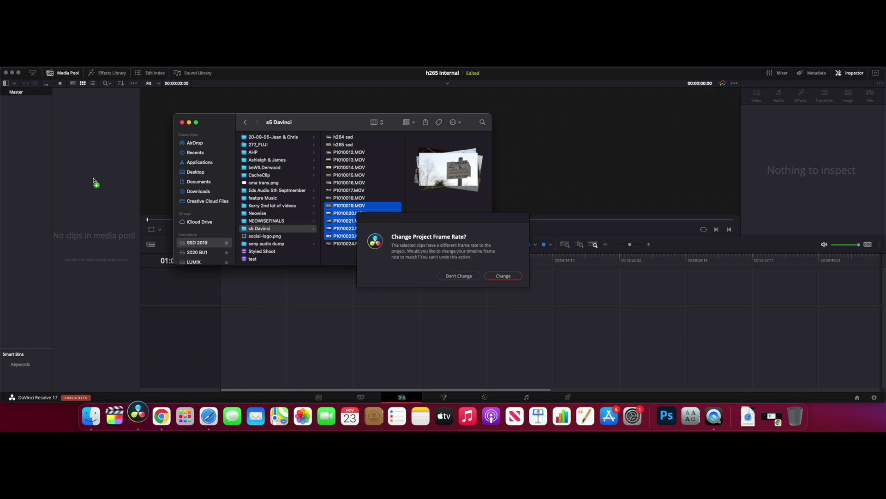
pyautogui.click(463, 276)
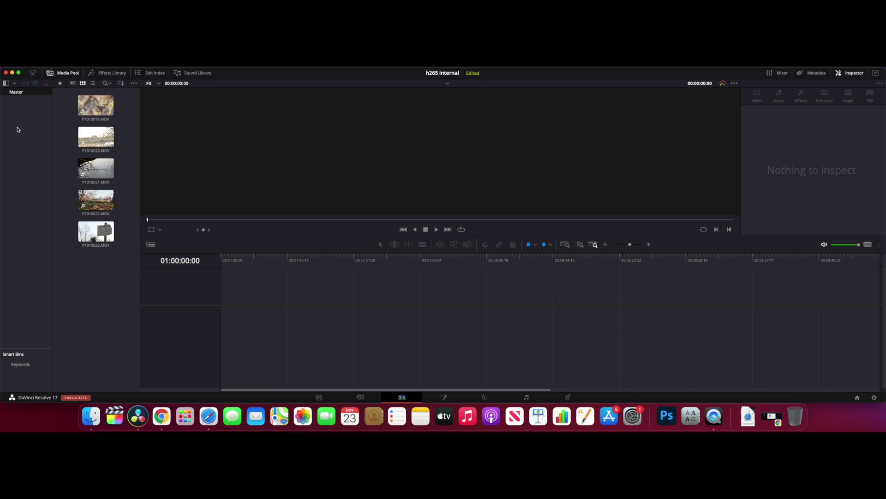
# Select all five imported clips and drop them onto a new Timeline 1
pyautogui.click(95, 105)
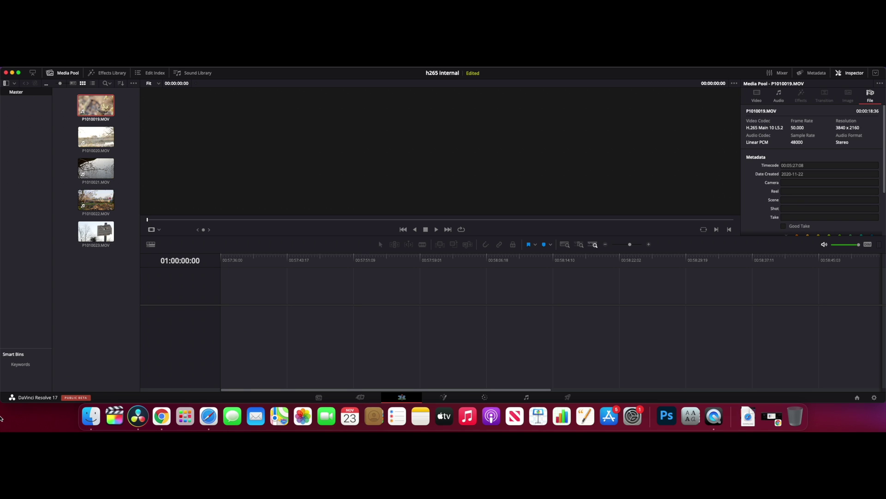
pyautogui.click(95, 238)
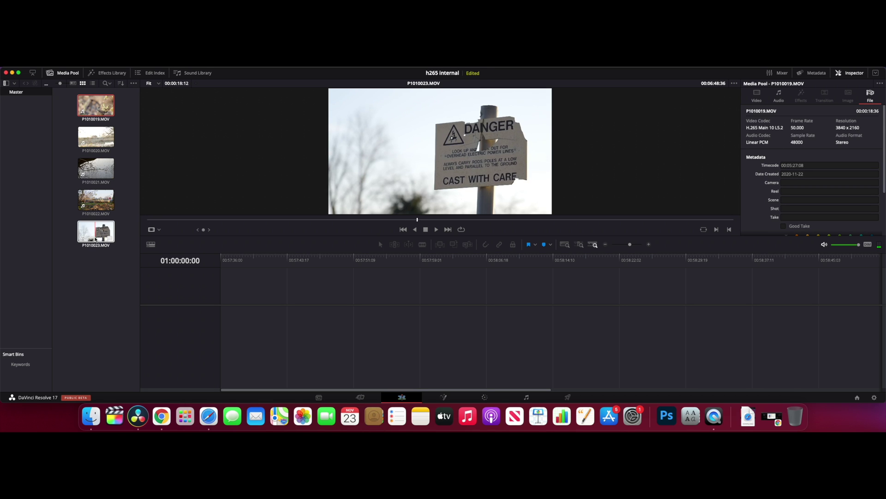
pyautogui.press('super+a')
pyautogui.moveTo(95, 238); pyautogui.dragTo(211, 320)
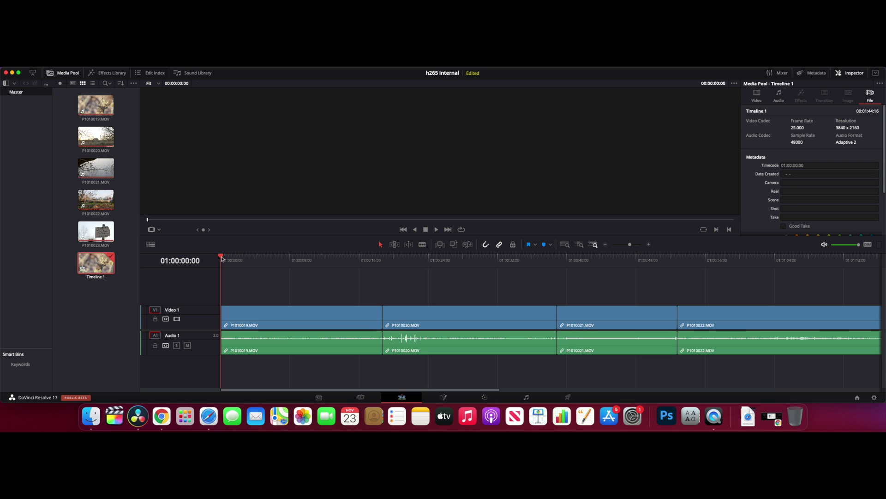
# Play Timeline 1, jumping through P1010021, P1010022 and P1010023, stopping near 01:01:39
pyautogui.press('space')
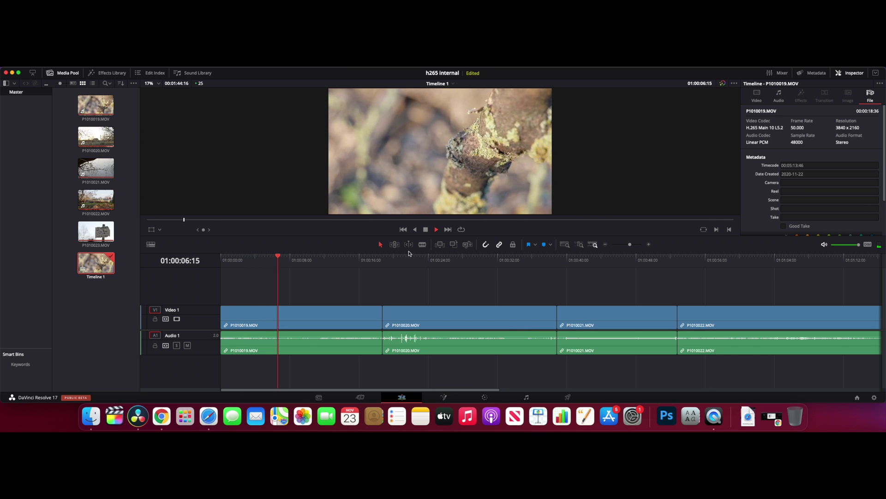
pyautogui.click(446, 259)
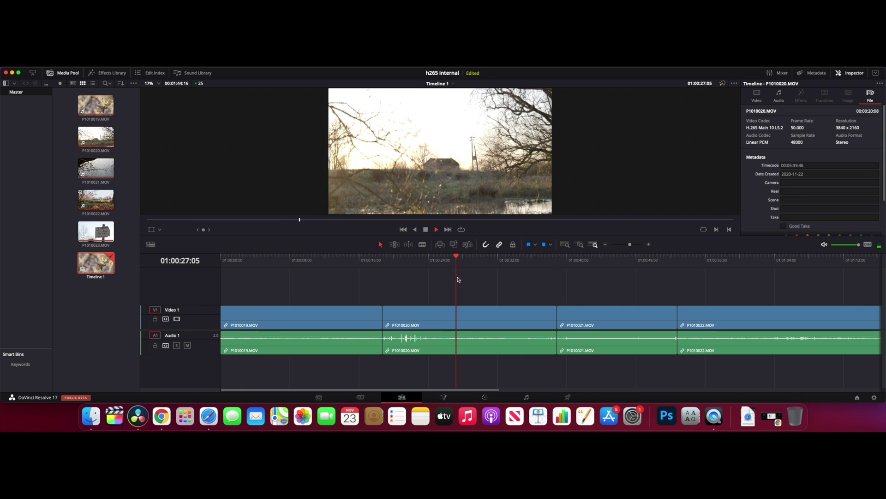
pyautogui.hscroll(5, 493, 267)
pyautogui.press('space')
pyautogui.click(501, 258)
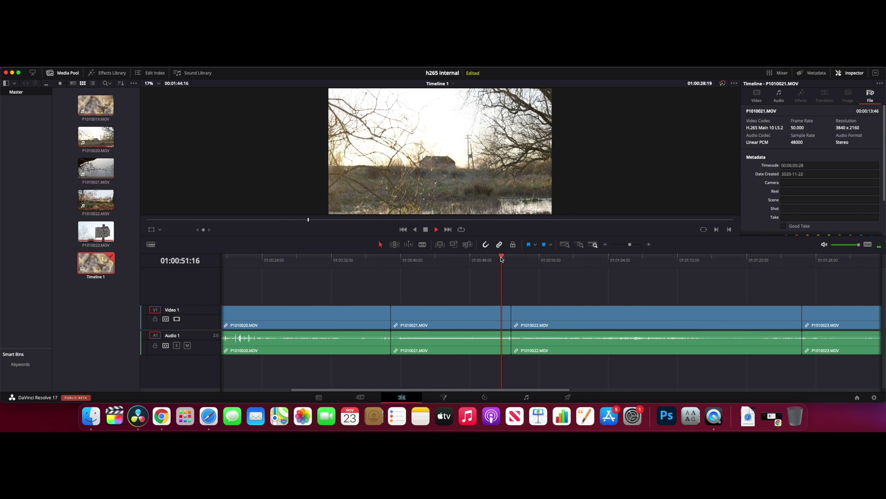
pyautogui.press('space')
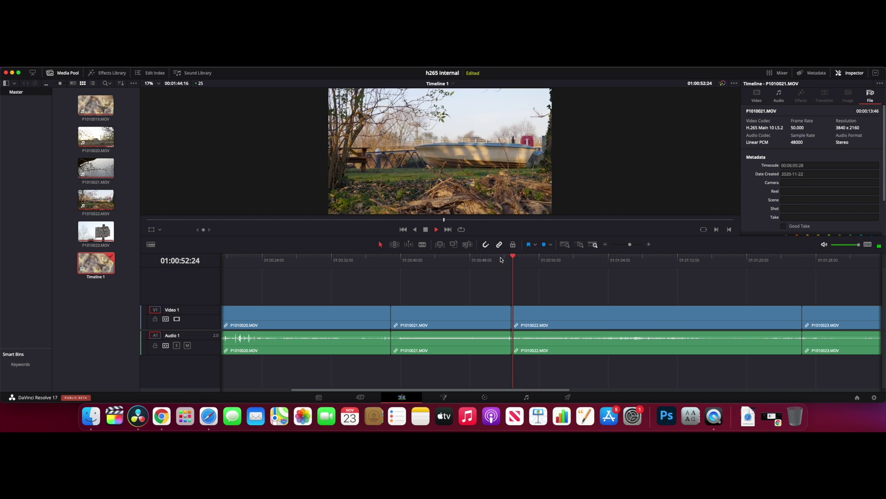
pyautogui.click(709, 259)
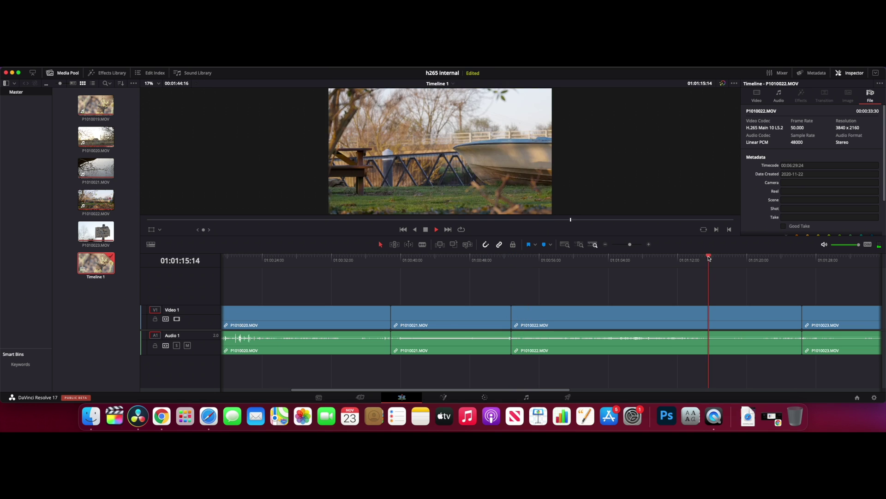
pyautogui.hscroll(8, 721, 266)
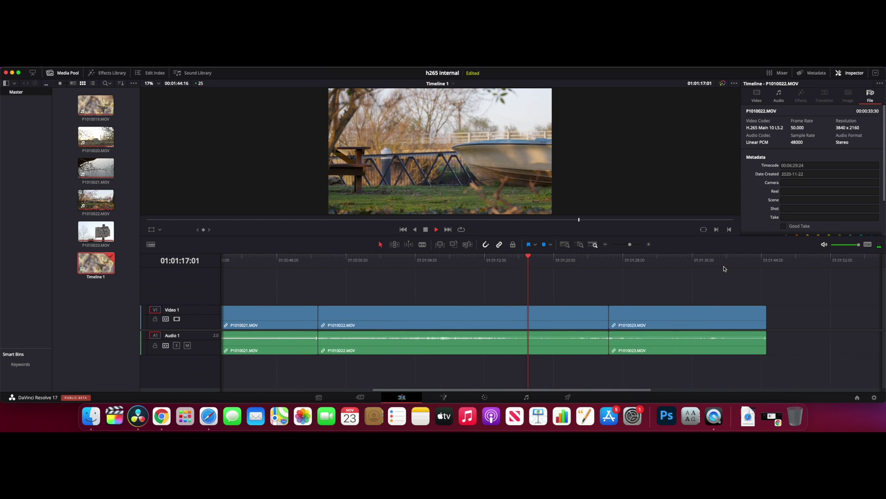
pyautogui.click(625, 260)
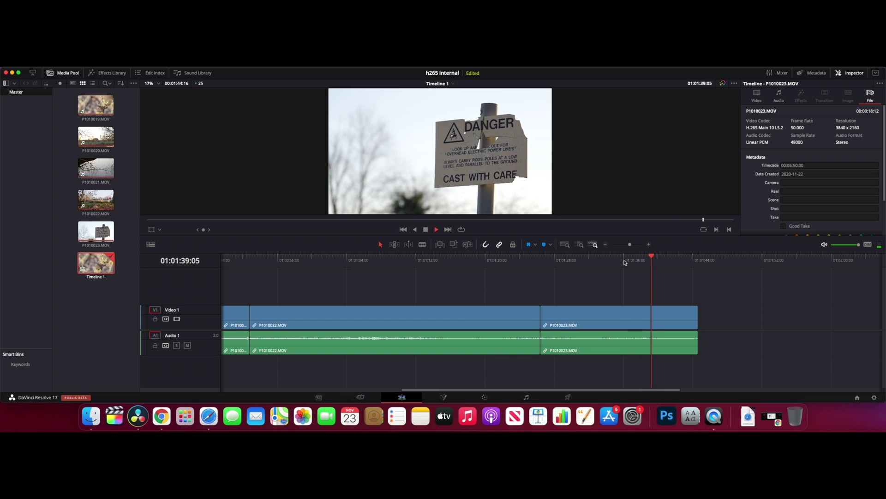
pyautogui.press('space')
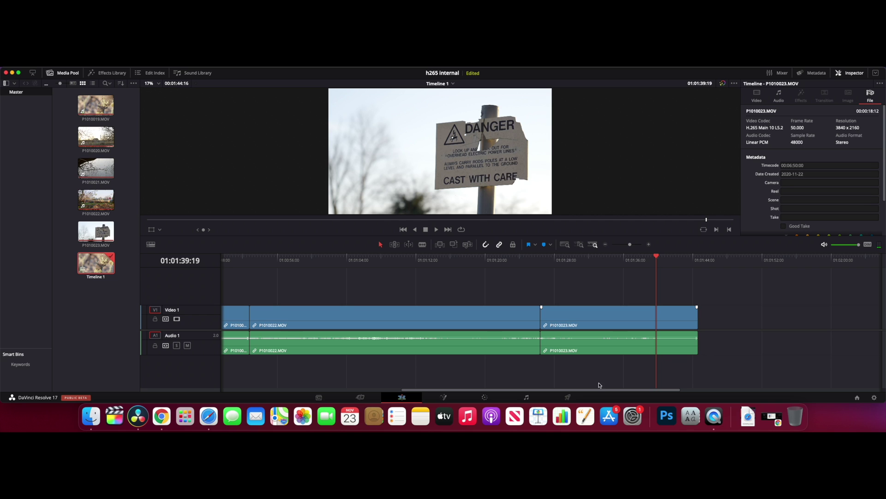
# Apply the YouTube 1080p preset and replace the output file name with 'h265 internal'
pyautogui.click(570, 398)
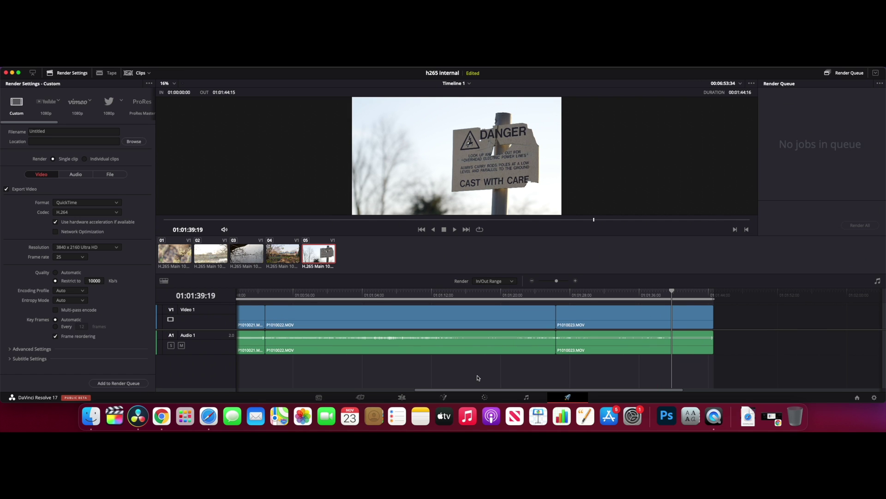
pyautogui.click(53, 115)
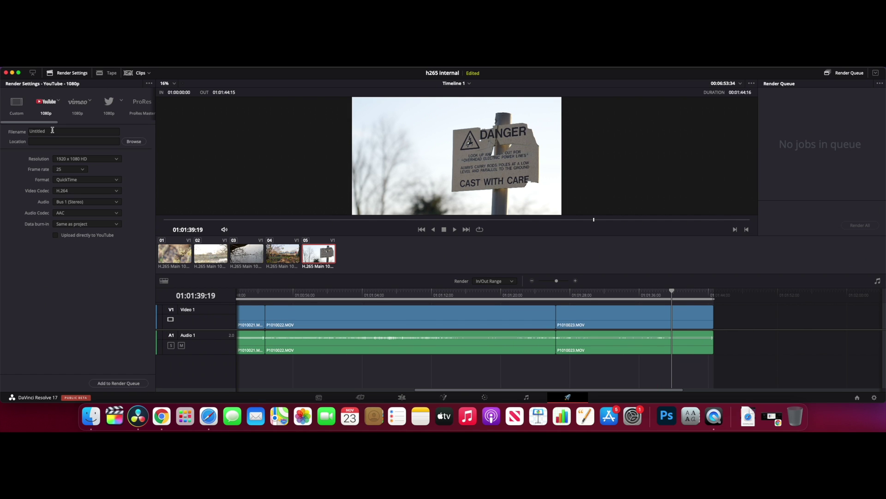
pyautogui.moveTo(52, 130); pyautogui.dragTo(6, 131)
pyautogui.press('BackSpace')
# Save the render to the Desktop and switch the video codec to H.265
pyautogui.click(134, 141)
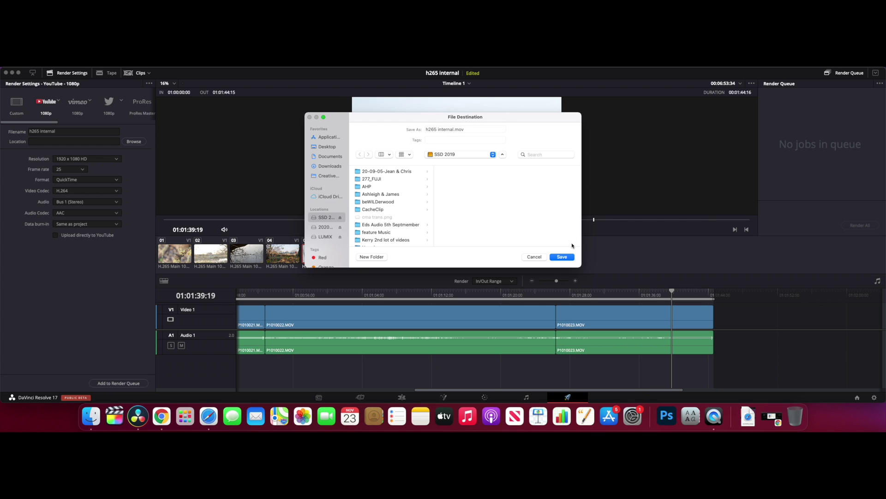
pyautogui.click(330, 148)
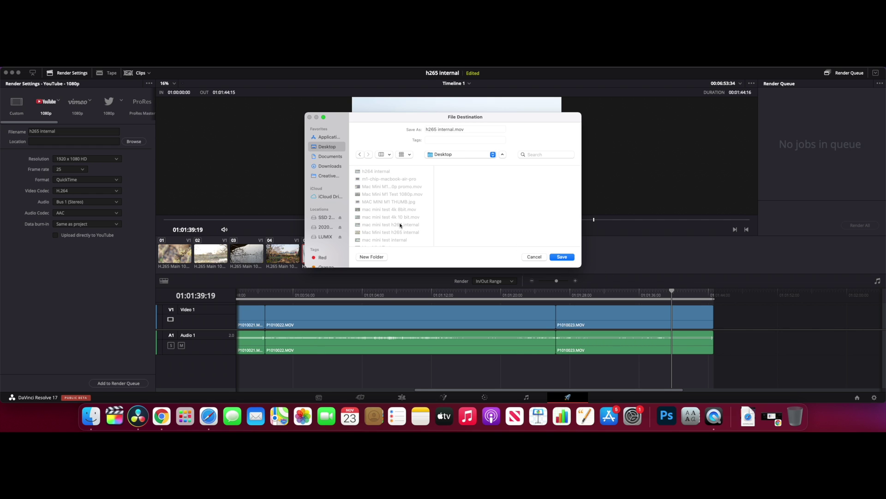
pyautogui.click(564, 257)
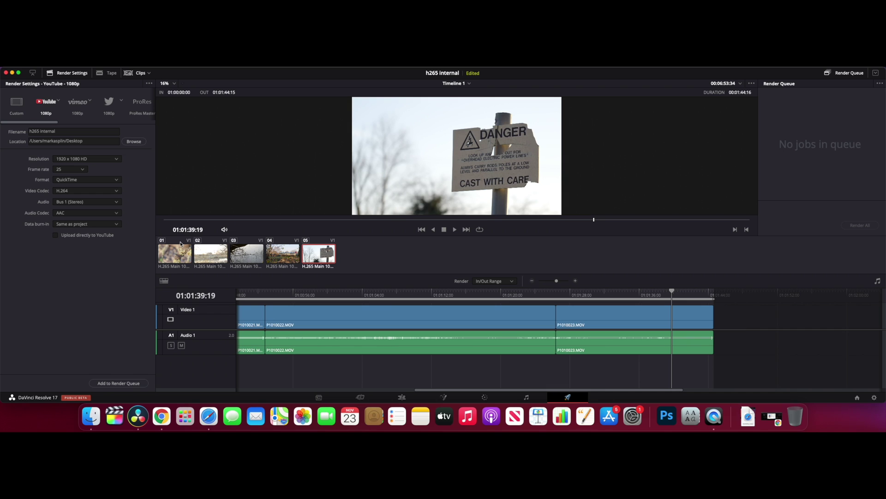
pyautogui.click(107, 192)
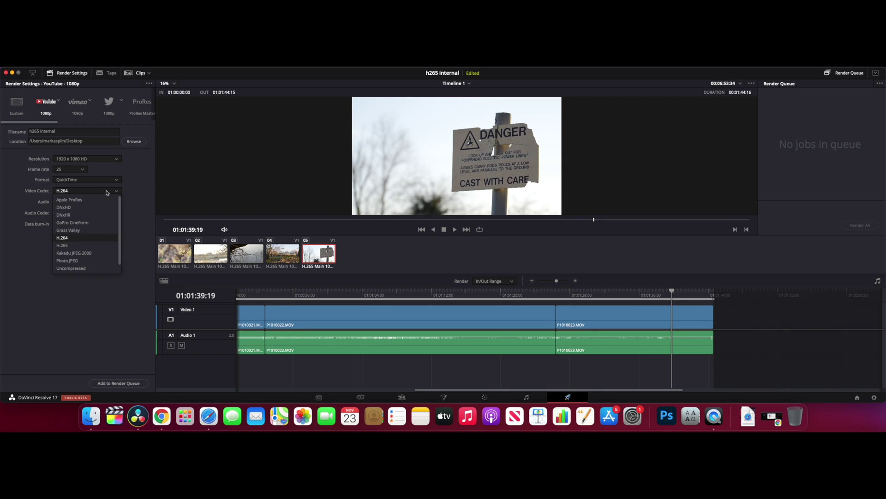
pyautogui.click(87, 245)
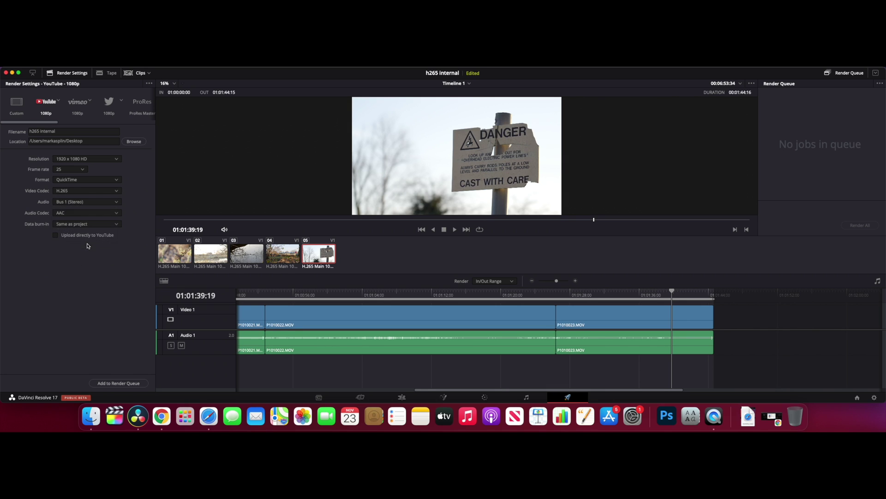
# Add the 'h265 internal' job to the render queue and start rendering all jobs
pyautogui.click(135, 384)
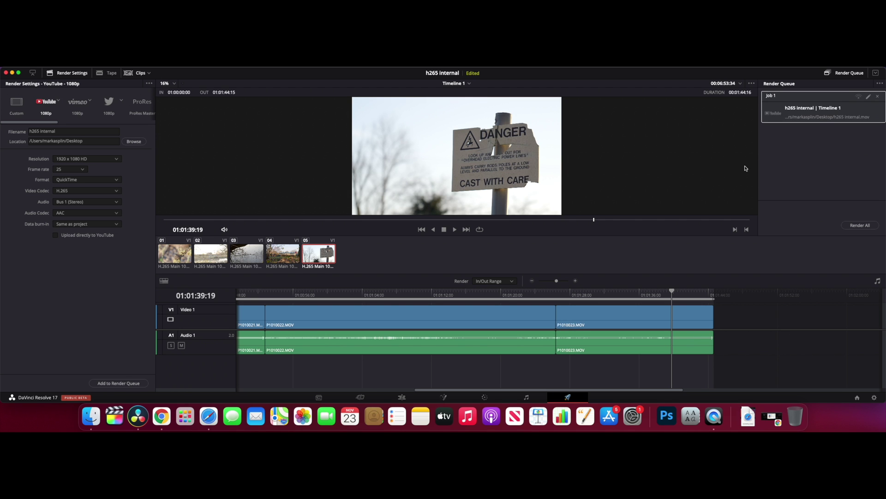
pyautogui.click(859, 225)
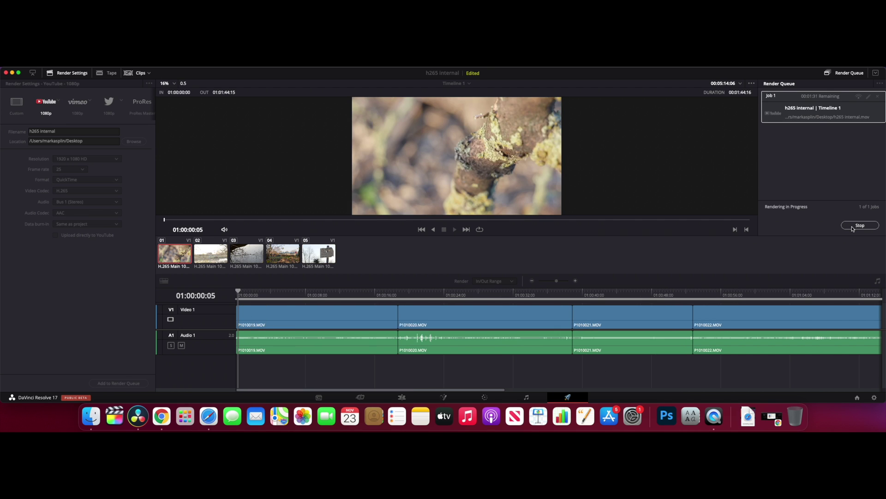